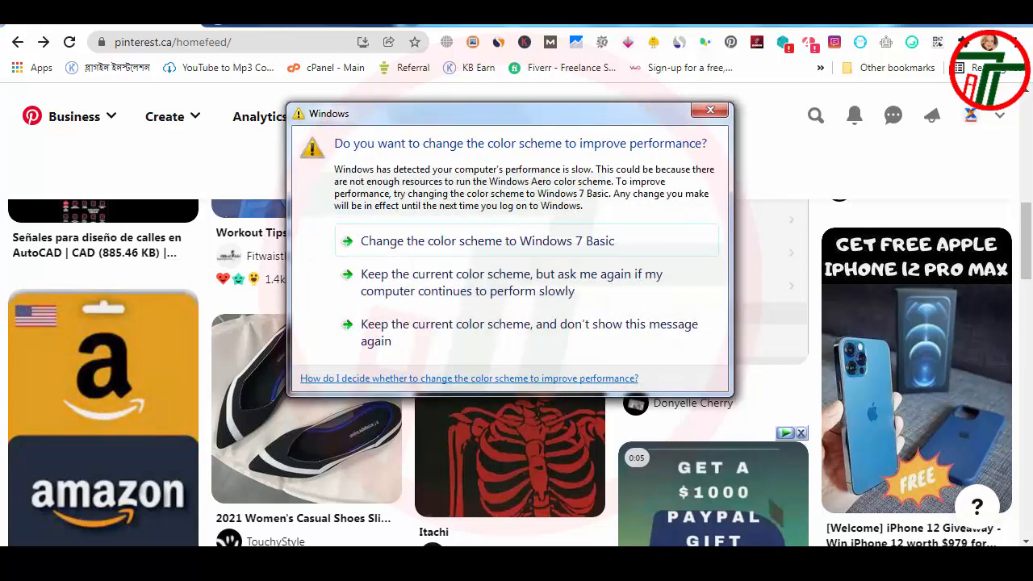
Step: Dismiss the Windows color scheme message and look over the X Reward profile and its created pins
{"action": "left_click", "coordinate": [697, 109]}
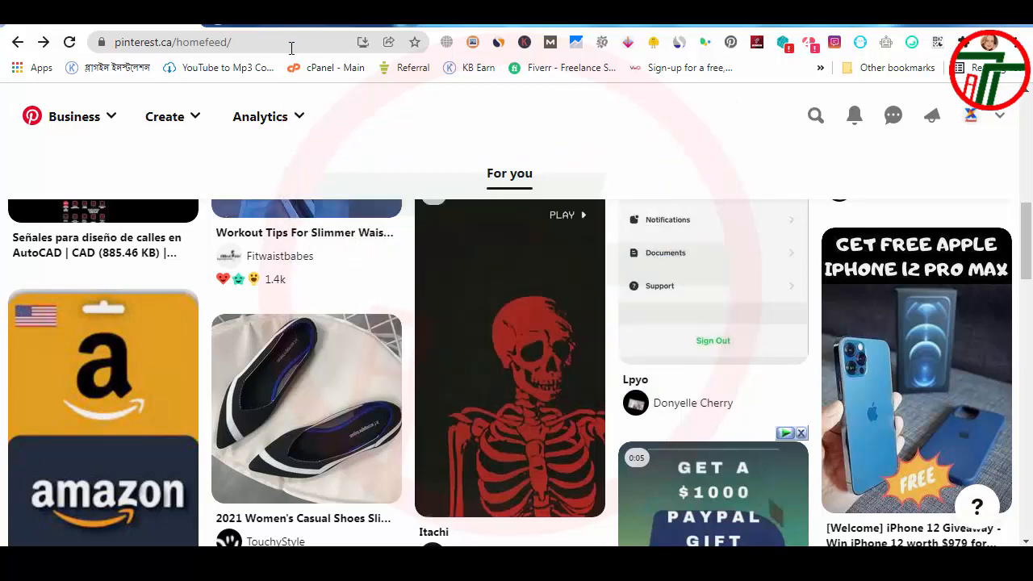
{"action": "mouse_move", "coordinate": [706, 200]}
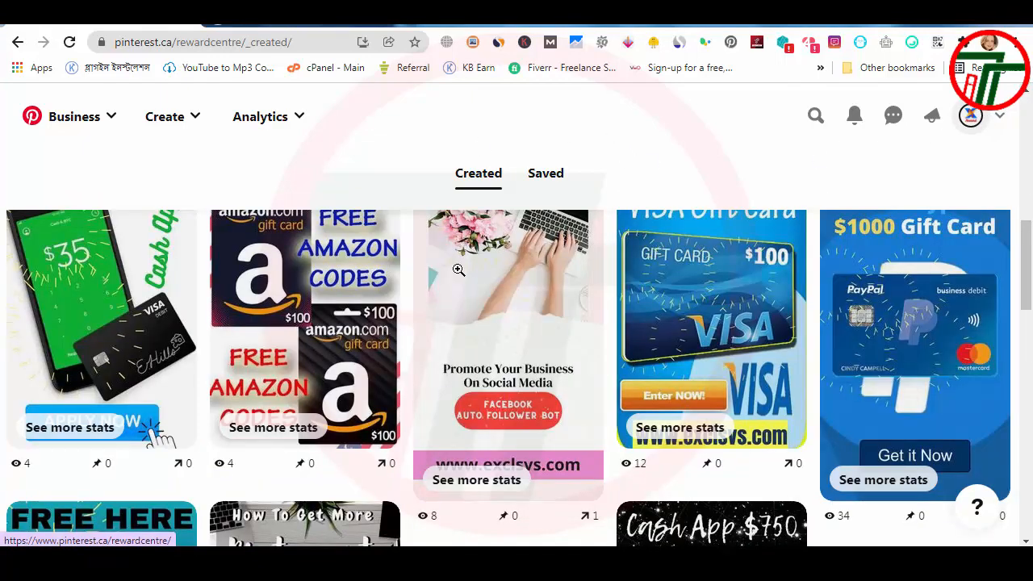
{"action": "scroll", "coordinate": [163, 390], "scroll_direction": "up", "scroll_amount": 1}
{"action": "scroll", "coordinate": [164, 390], "scroll_direction": "up", "scroll_amount": 4}
{"action": "scroll", "coordinate": [528, 353], "scroll_direction": "down", "scroll_amount": 8}
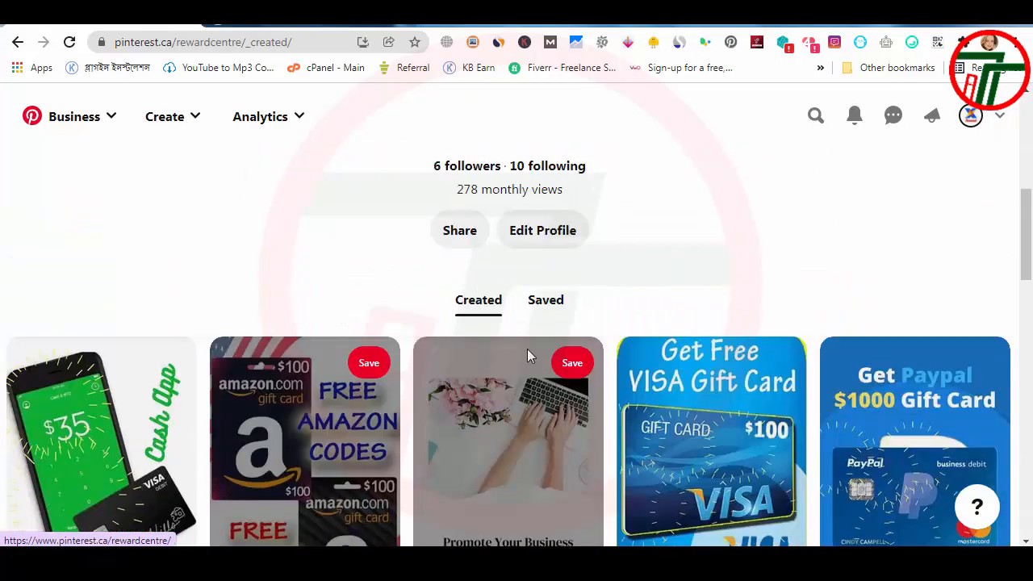
{"action": "scroll", "coordinate": [434, 370], "scroll_direction": "up", "scroll_amount": 3}
{"action": "scroll", "coordinate": [433, 371], "scroll_direction": "down", "scroll_amount": 2}
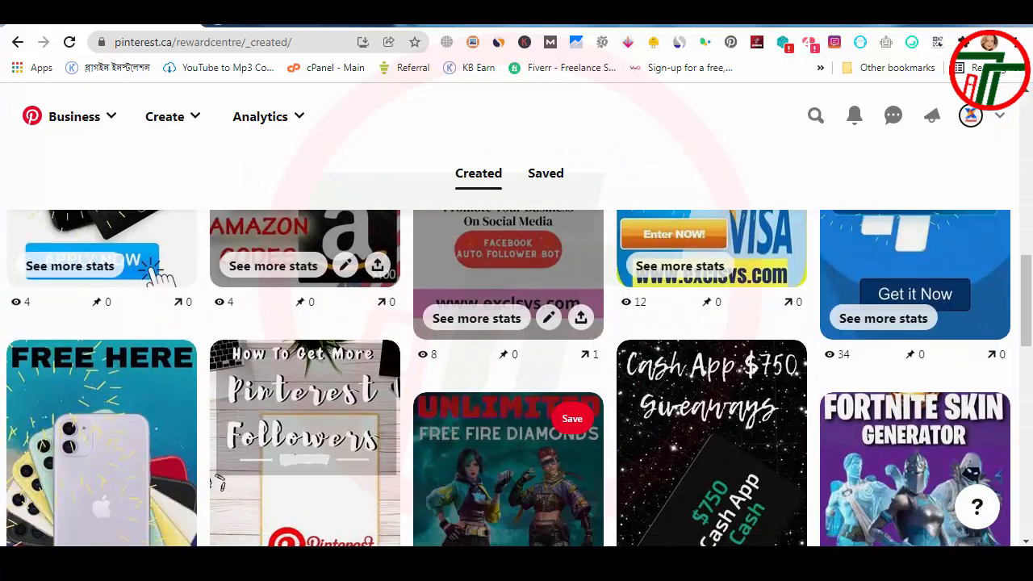
{"action": "scroll", "coordinate": [444, 297], "scroll_direction": "up", "scroll_amount": 7}
{"action": "scroll", "coordinate": [444, 297], "scroll_direction": "down", "scroll_amount": 2}
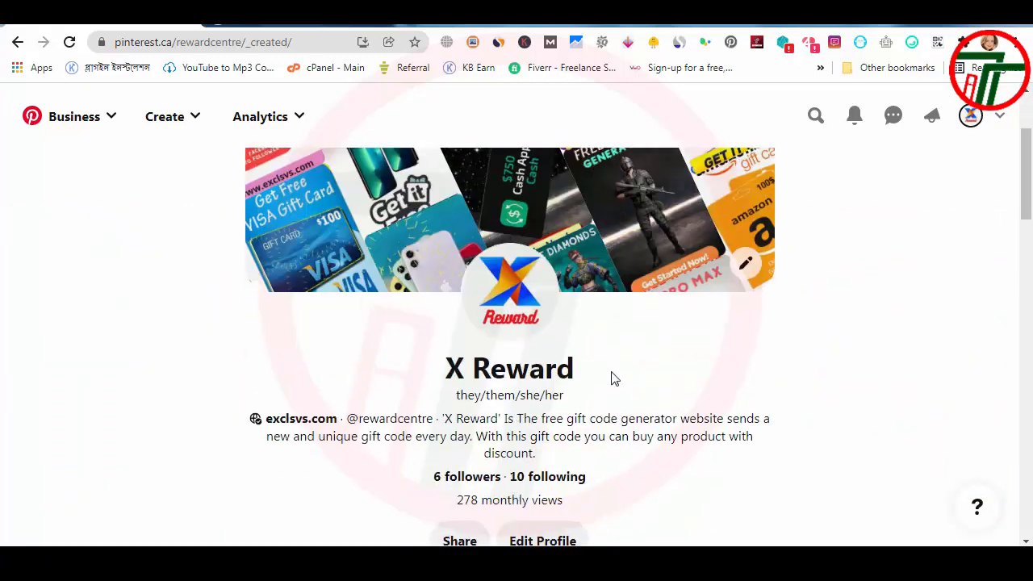
{"action": "scroll", "coordinate": [611, 379], "scroll_direction": "down", "scroll_amount": 2}
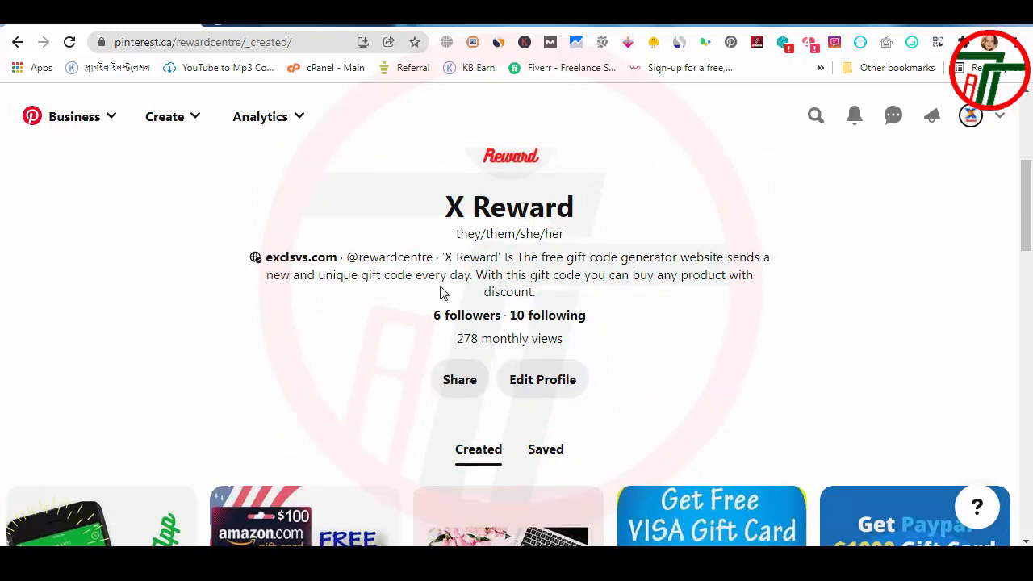
Step: Highlight the monthly views figure below the follower counts on the X Reward profile
{"action": "left_click_drag", "start_coordinate": [453, 342], "coordinate": [659, 347]}
{"action": "left_click", "coordinate": [595, 356]}
{"action": "scroll", "coordinate": [503, 337], "scroll_direction": "down", "scroll_amount": 2}
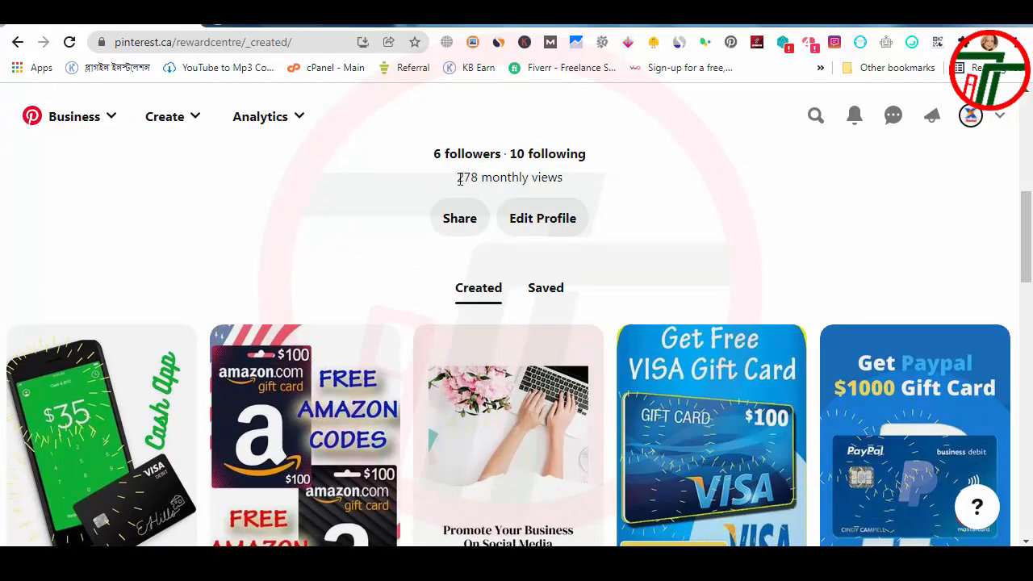
{"action": "mouse_move", "coordinate": [457, 177]}
{"action": "left_mouse_down"}
{"action": "mouse_move", "coordinate": [574, 179]}
{"action": "mouse_move", "coordinate": [466, 179]}
{"action": "left_mouse_up"}
{"action": "left_click", "coordinate": [584, 182]}
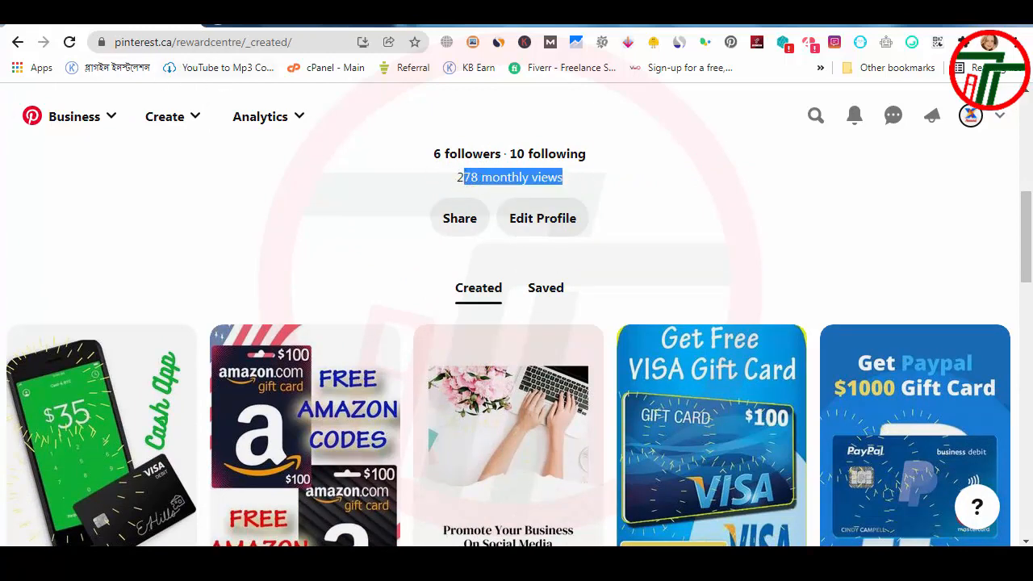
Step: Open the Free Cash App Gift Card Code pin, examine it, and follow its image to the linked website
{"action": "scroll", "coordinate": [106, 323], "scroll_direction": "down", "scroll_amount": 1}
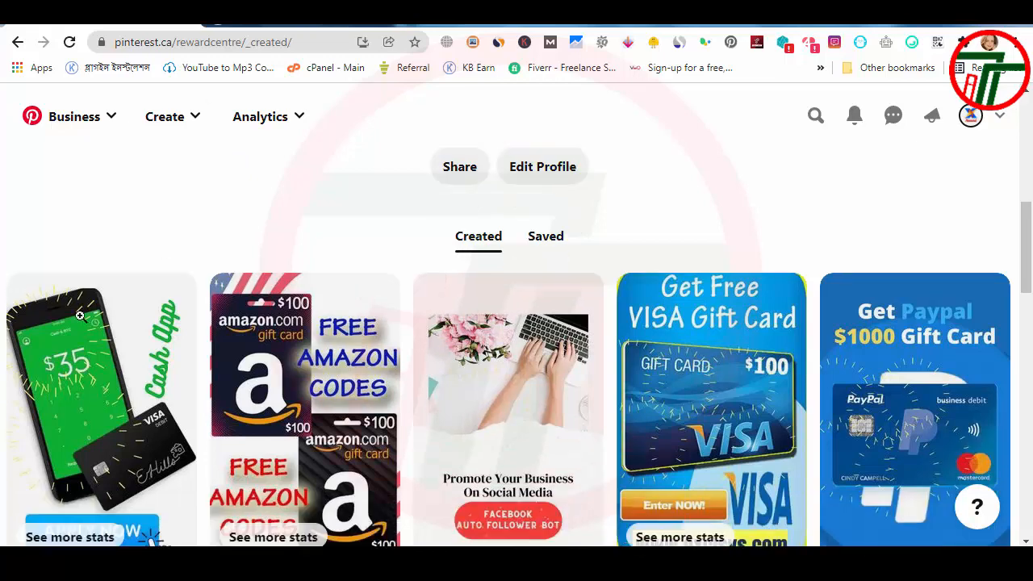
{"action": "left_click", "coordinate": [79, 433]}
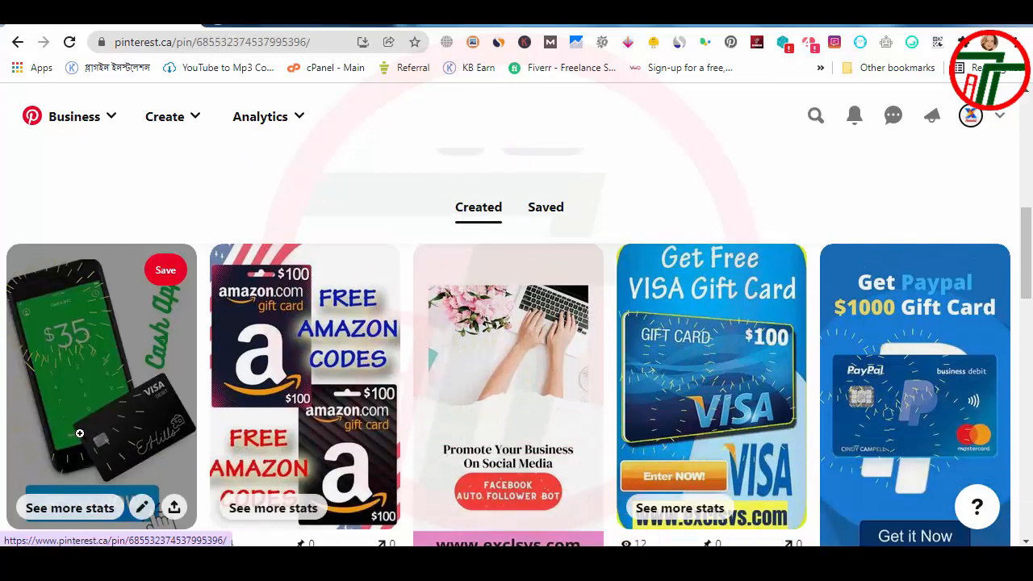
{"action": "scroll", "coordinate": [409, 379], "scroll_direction": "down", "scroll_amount": 2}
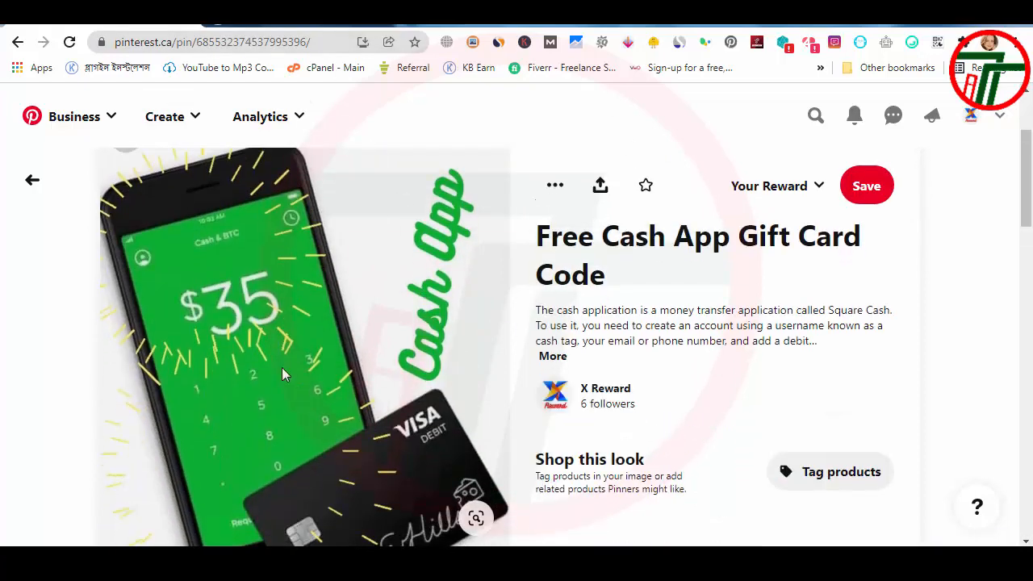
{"action": "scroll", "coordinate": [546, 438], "scroll_direction": "down", "scroll_amount": 3}
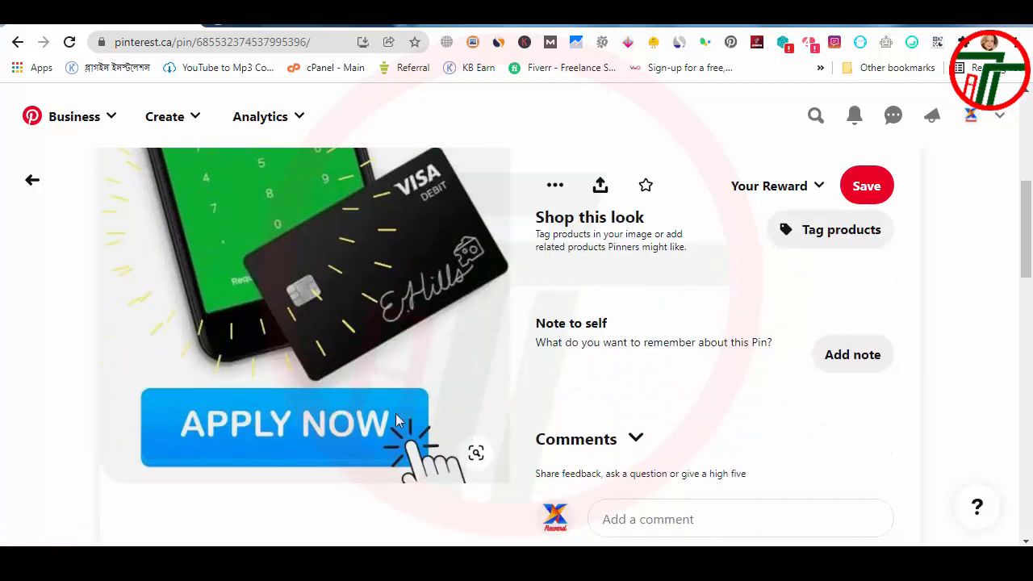
{"action": "left_click", "coordinate": [194, 460]}
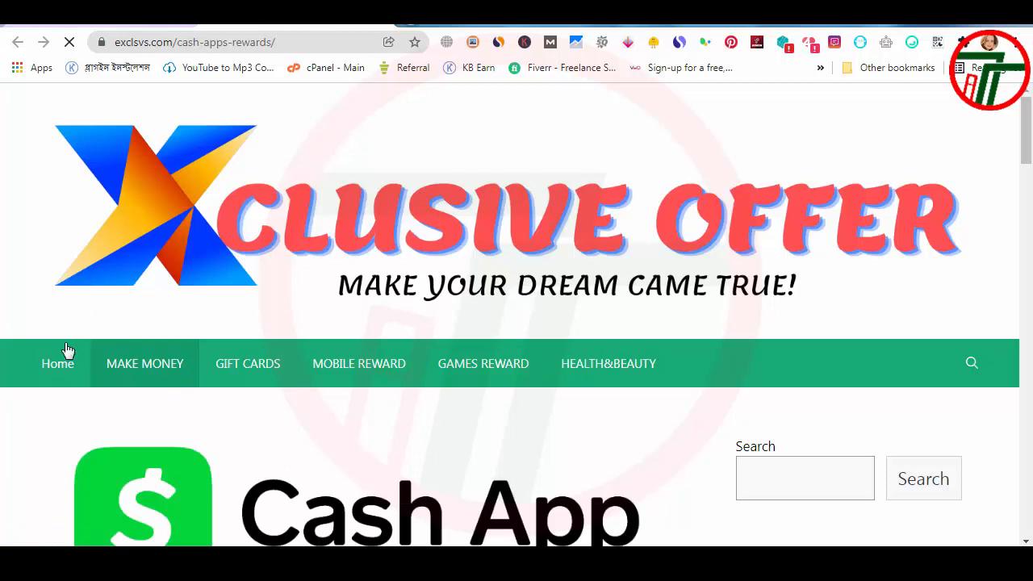
Step: Go to the Xclusive Offer site's home page and look through its blog posts
{"action": "left_click", "coordinate": [57, 376]}
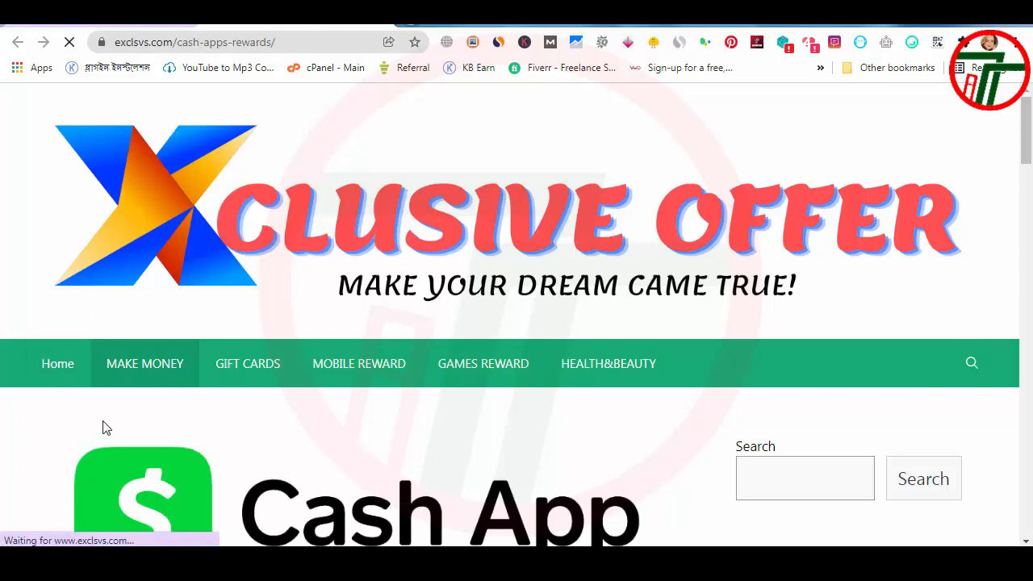
{"action": "left_click", "coordinate": [64, 358]}
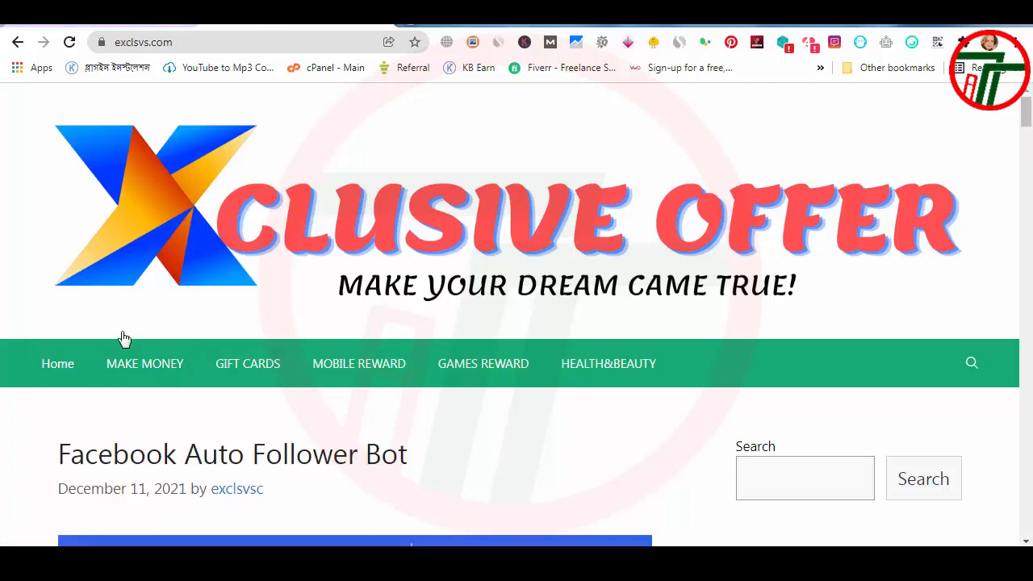
{"action": "scroll", "coordinate": [105, 391], "scroll_direction": "down", "scroll_amount": 3}
{"action": "scroll", "coordinate": [106, 391], "scroll_direction": "down", "scroll_amount": 8}
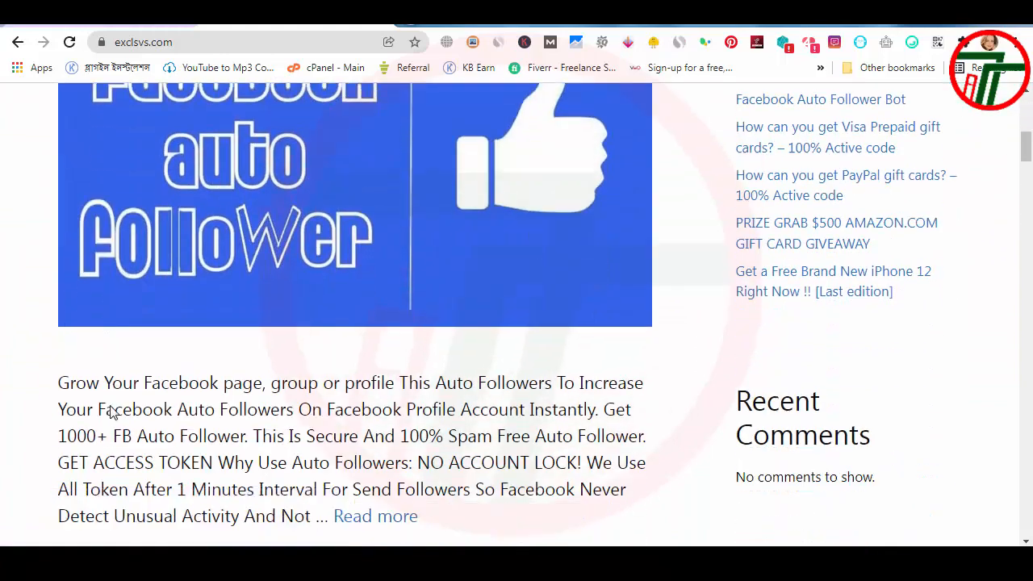
{"action": "scroll", "coordinate": [120, 444], "scroll_direction": "up", "scroll_amount": 6}
{"action": "scroll", "coordinate": [121, 457], "scroll_direction": "down", "scroll_amount": 3}
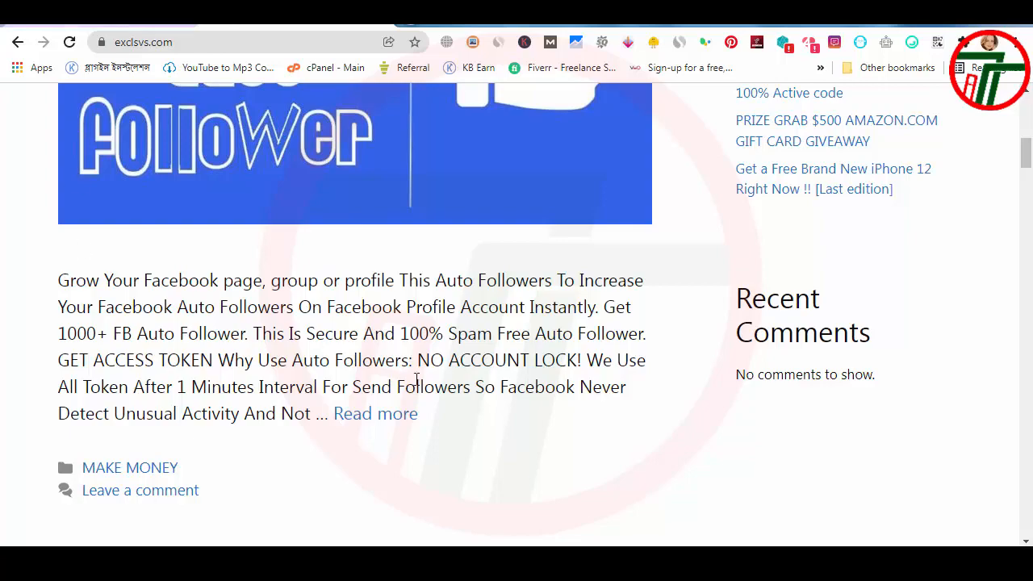
{"action": "scroll", "coordinate": [215, 150], "scroll_direction": "up", "scroll_amount": 7}
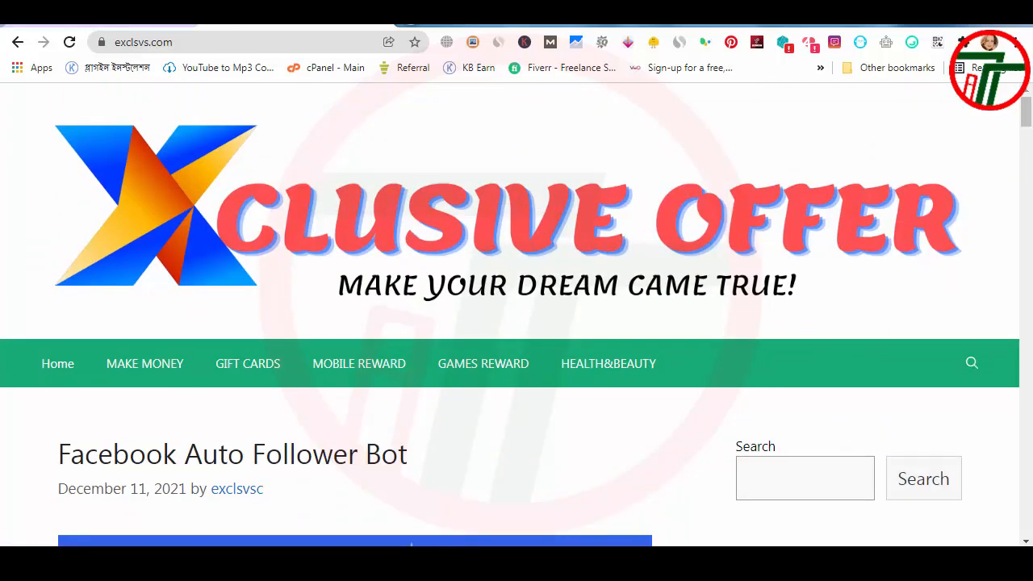
{"action": "scroll", "coordinate": [290, 436], "scroll_direction": "down", "scroll_amount": 15}
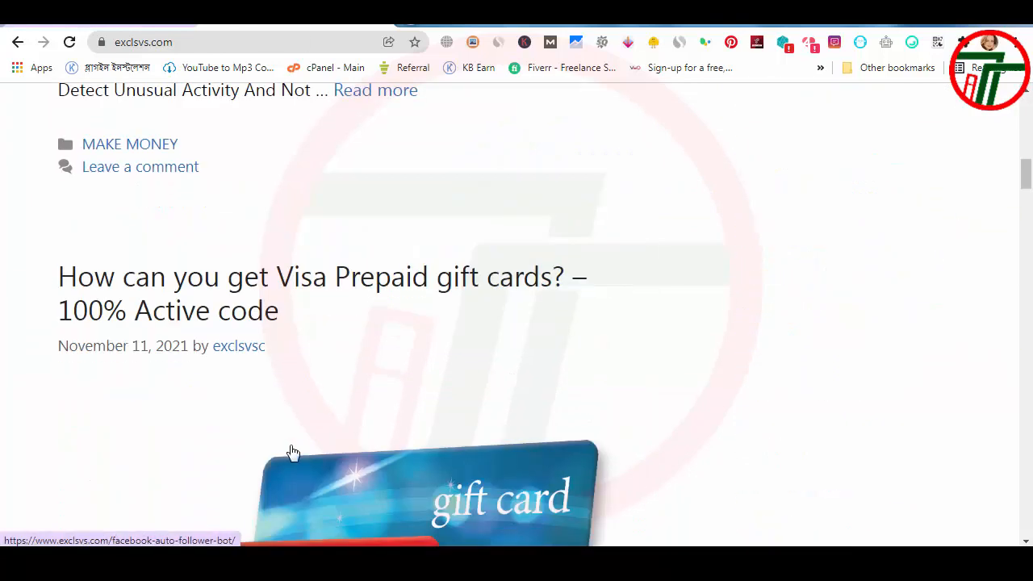
{"action": "scroll", "coordinate": [305, 453], "scroll_direction": "up", "scroll_amount": 15}
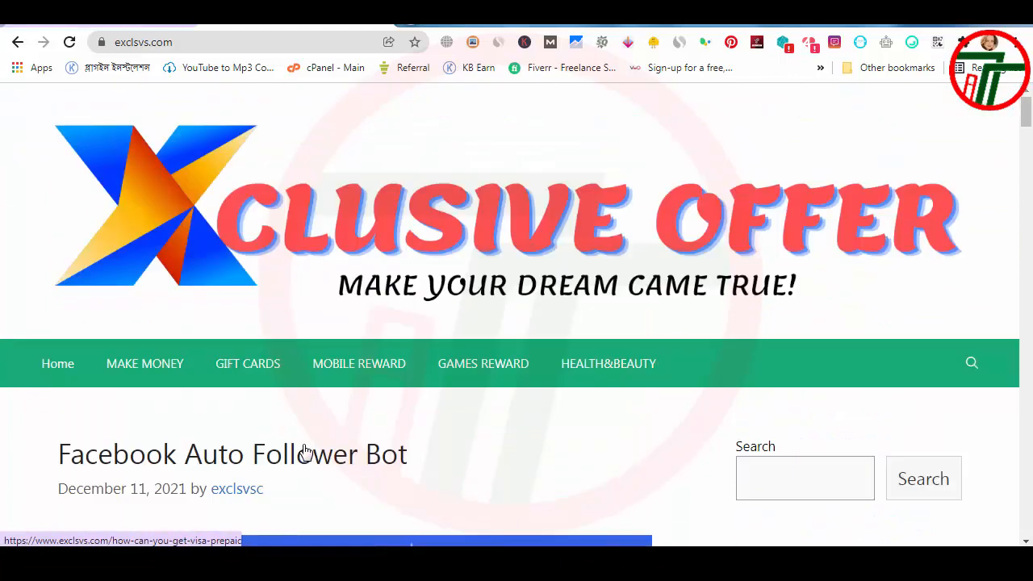
{"action": "scroll", "coordinate": [321, 481], "scroll_direction": "down", "scroll_amount": 5}
Step: Return to the Cash App pin on Pinterest and go back to the profile's created pins
{"action": "left_click", "coordinate": [84, 18]}
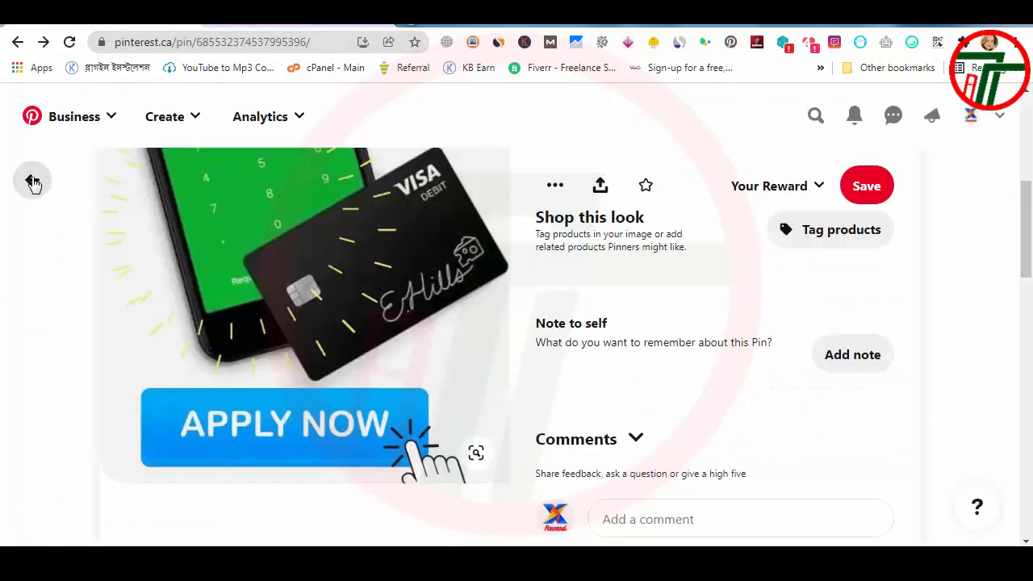
{"action": "left_click", "coordinate": [32, 179]}
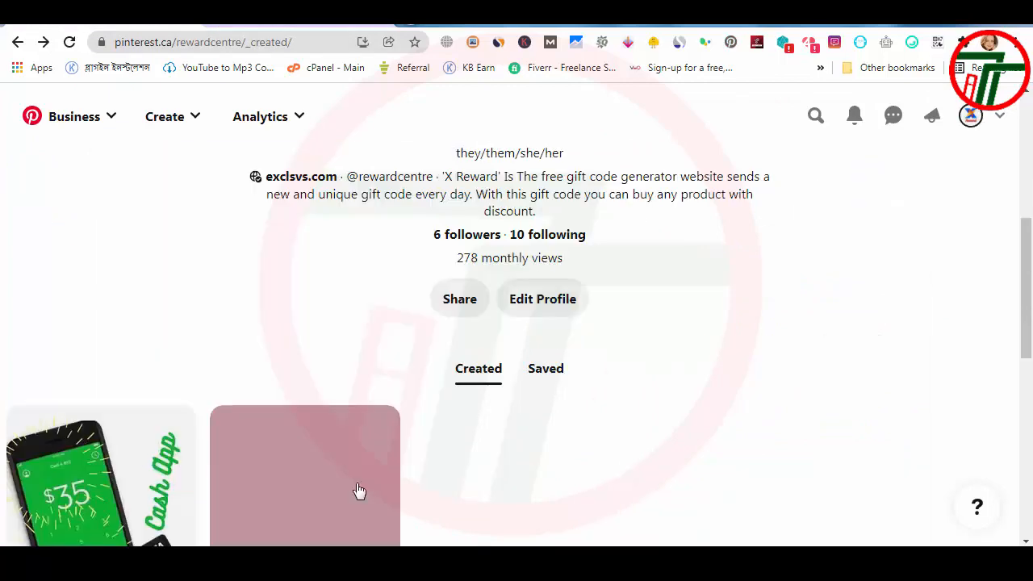
{"action": "scroll", "coordinate": [359, 490], "scroll_direction": "down", "scroll_amount": 2}
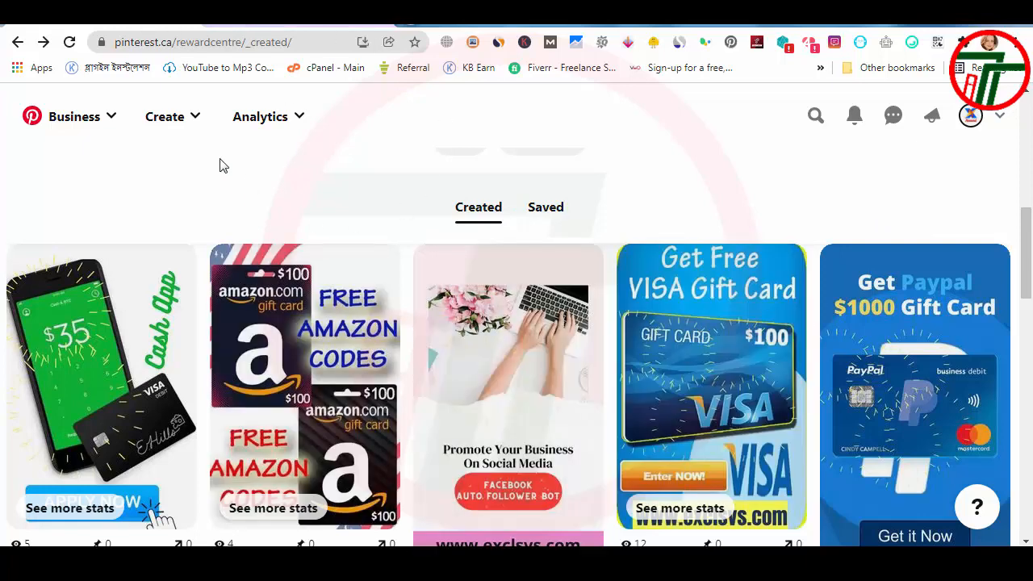
Step: Start a new pin in the pin builder and view its title, description and destination link fields
{"action": "left_click", "coordinate": [196, 120]}
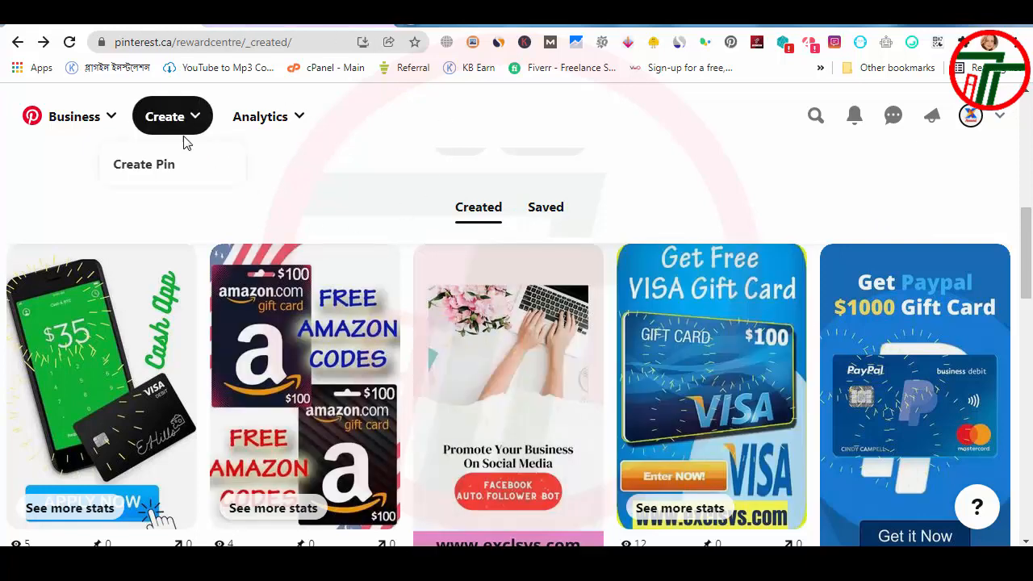
{"action": "left_click", "coordinate": [153, 170]}
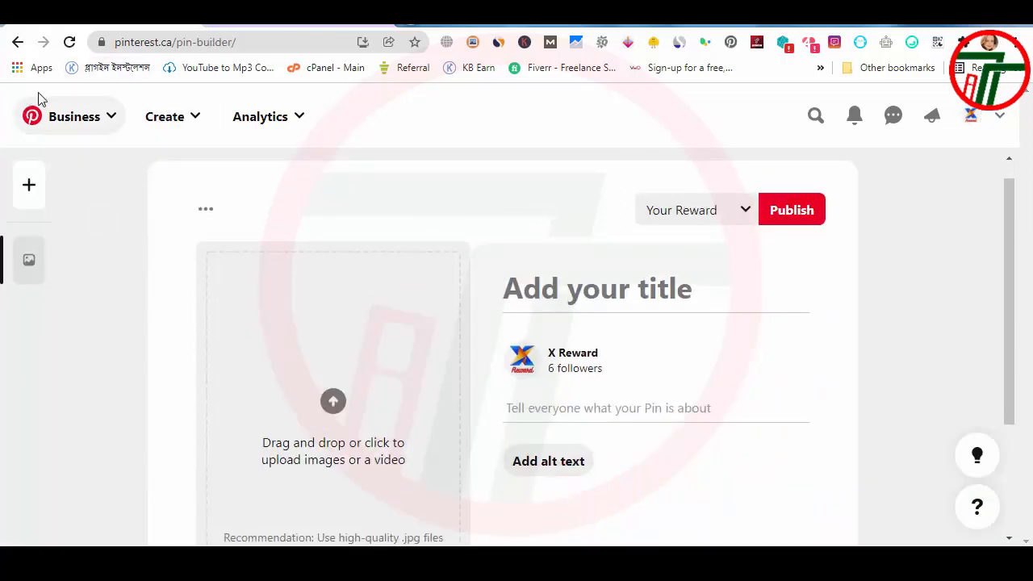
{"action": "scroll", "coordinate": [292, 361], "scroll_direction": "down", "scroll_amount": 1}
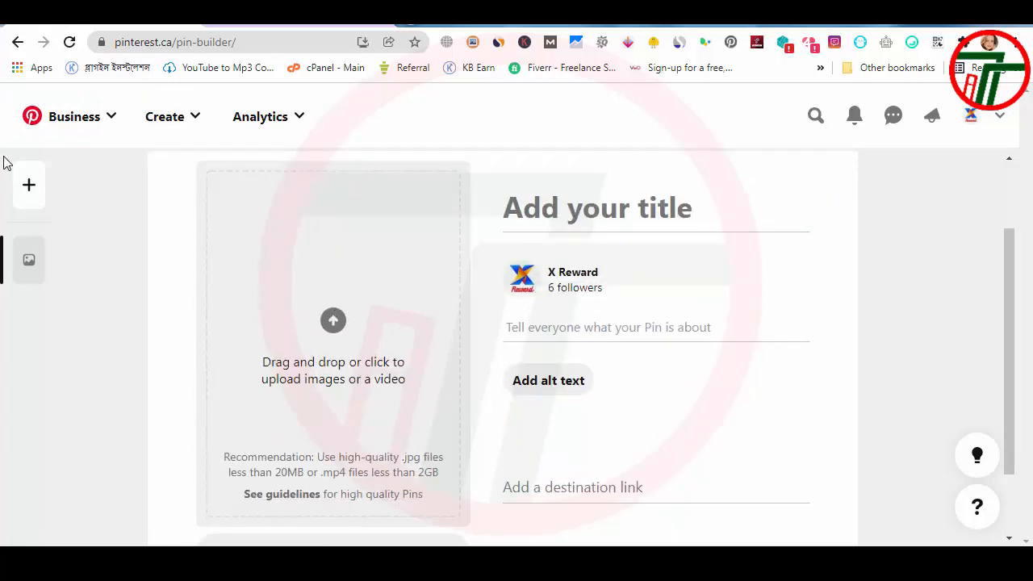
{"action": "left_click", "coordinate": [989, 43]}
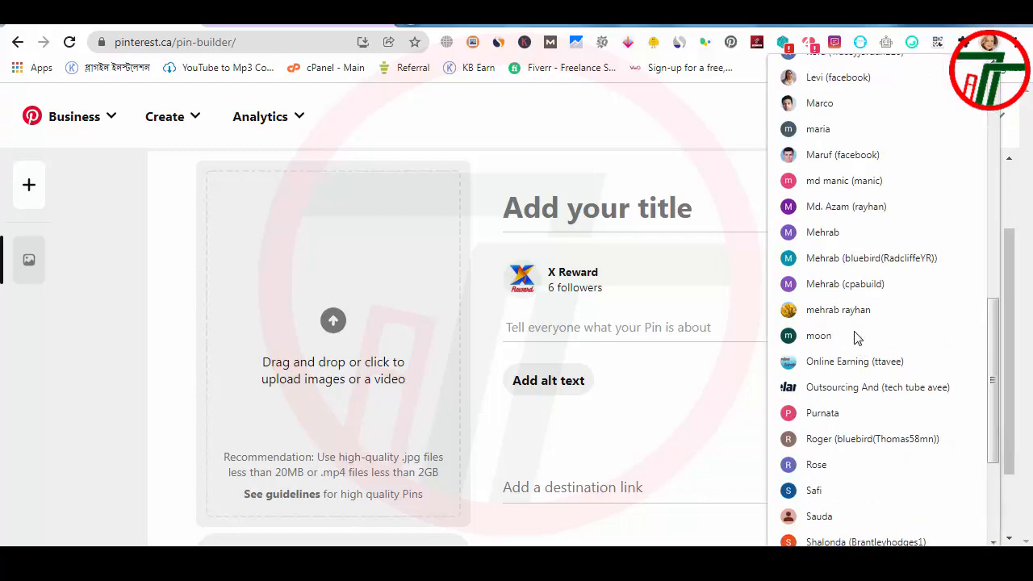
{"action": "scroll", "coordinate": [853, 347], "scroll_direction": "down", "scroll_amount": 3}
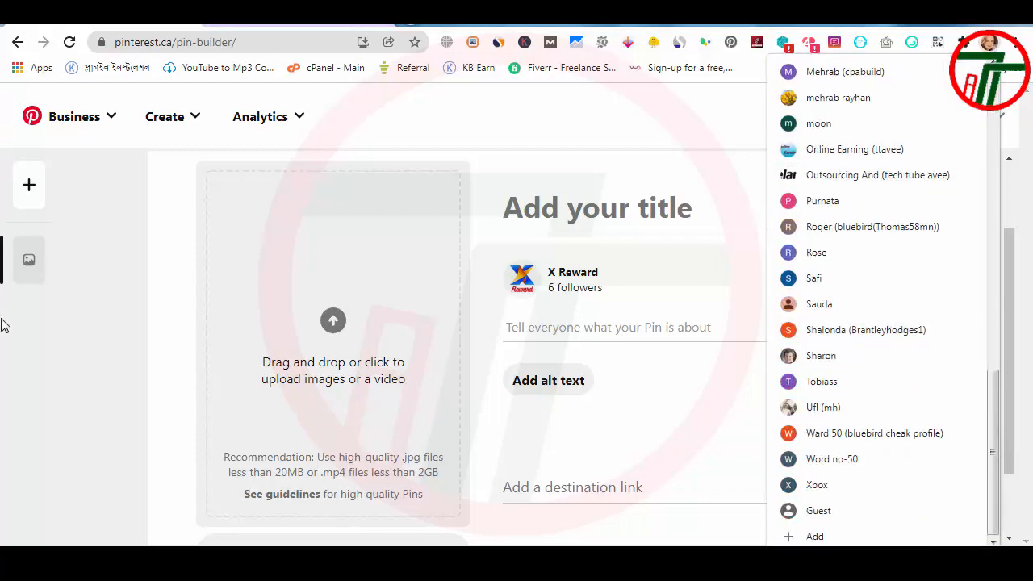
{"action": "left_click", "coordinate": [99, 440]}
{"action": "left_click", "coordinate": [101, 25]}
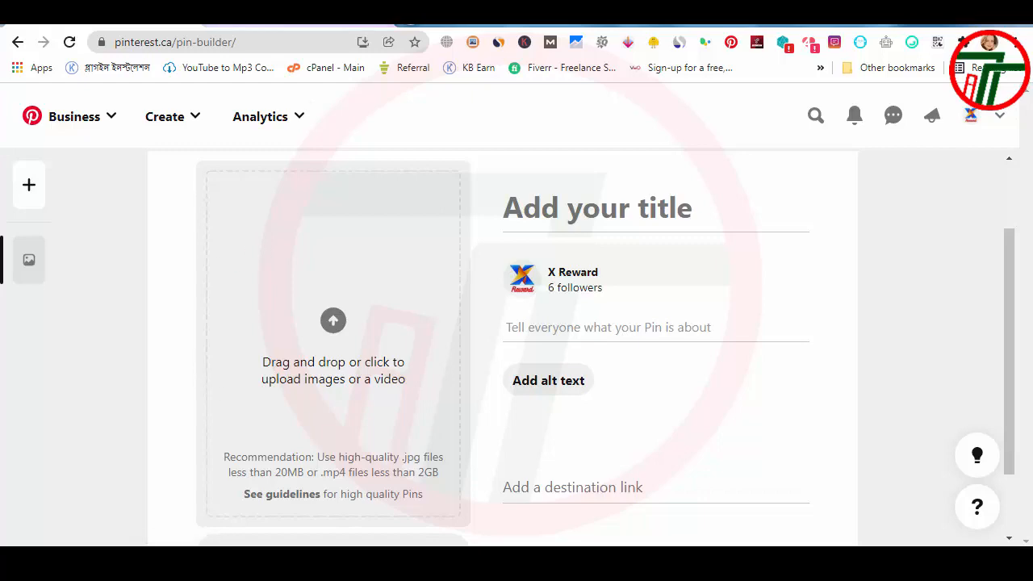
{"action": "left_click", "coordinate": [989, 43]}
{"action": "scroll", "coordinate": [846, 336], "scroll_direction": "down", "scroll_amount": 10}
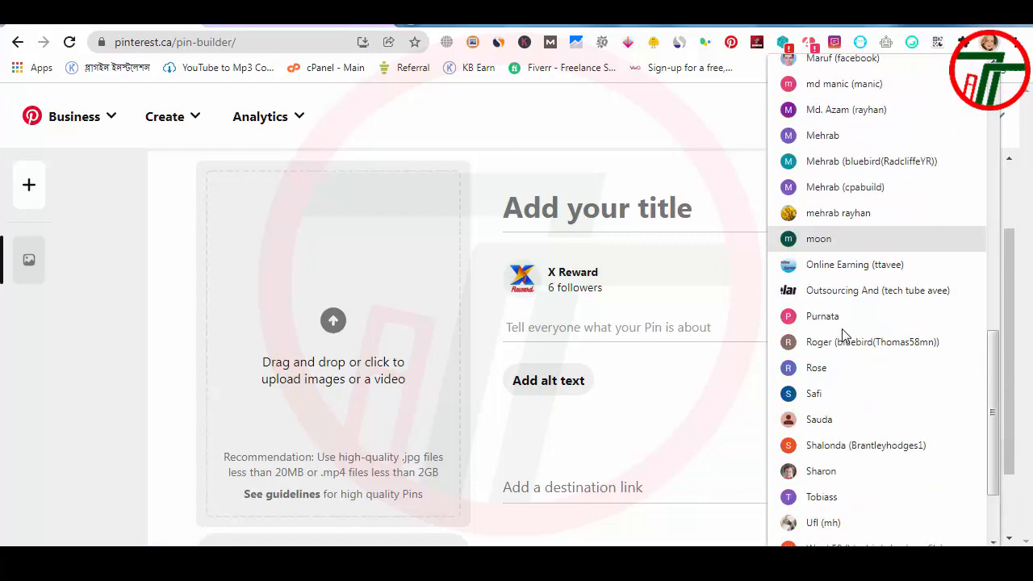
{"action": "scroll", "coordinate": [844, 339], "scroll_direction": "up", "scroll_amount": 4}
{"action": "scroll", "coordinate": [845, 338], "scroll_direction": "up", "scroll_amount": 8}
{"action": "scroll", "coordinate": [844, 339], "scroll_direction": "down", "scroll_amount": 8}
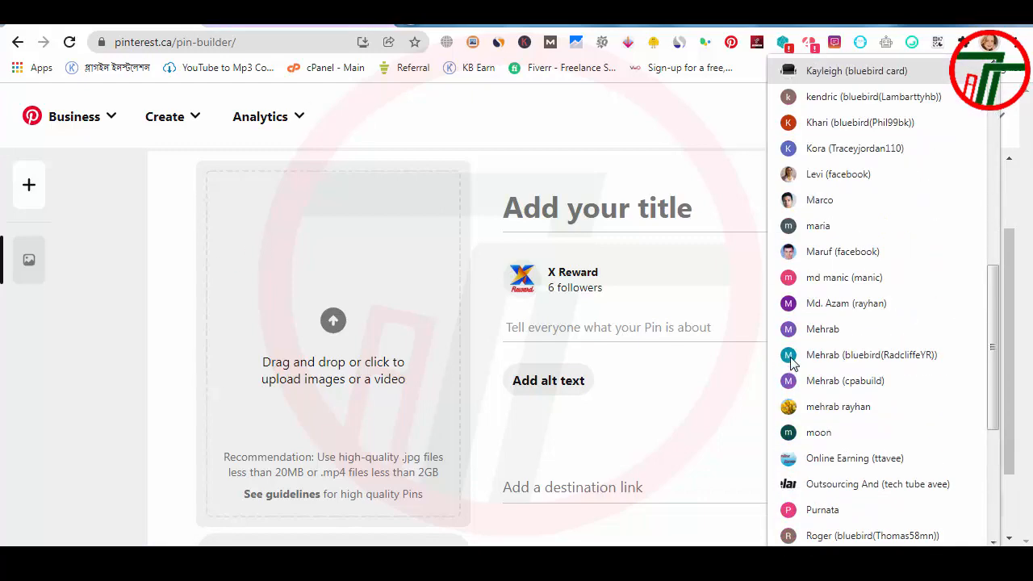
{"action": "scroll", "coordinate": [811, 355], "scroll_direction": "up", "scroll_amount": 8}
{"action": "scroll", "coordinate": [811, 307], "scroll_direction": "down", "scroll_amount": 10}
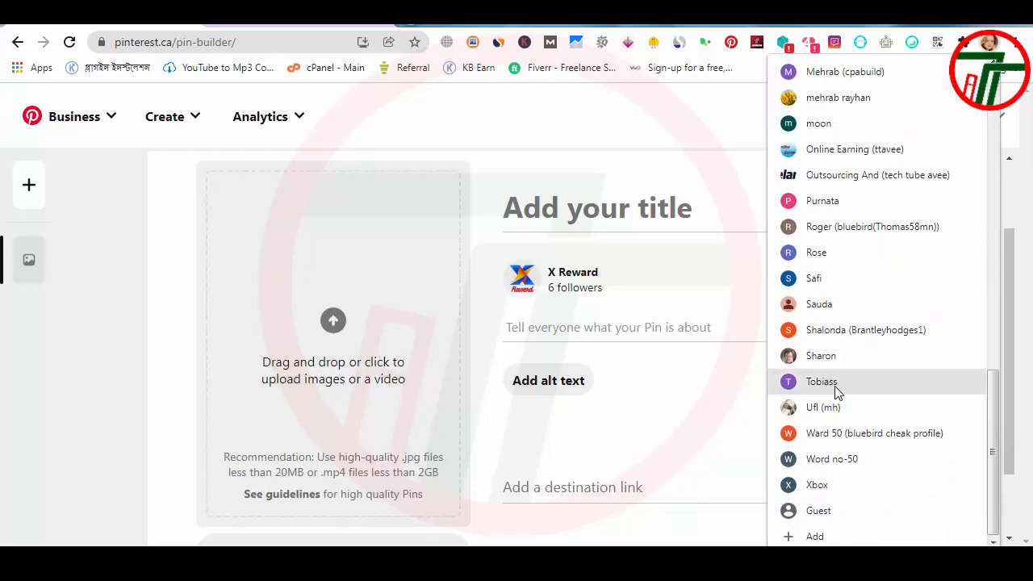
{"action": "left_click", "coordinate": [814, 251]}
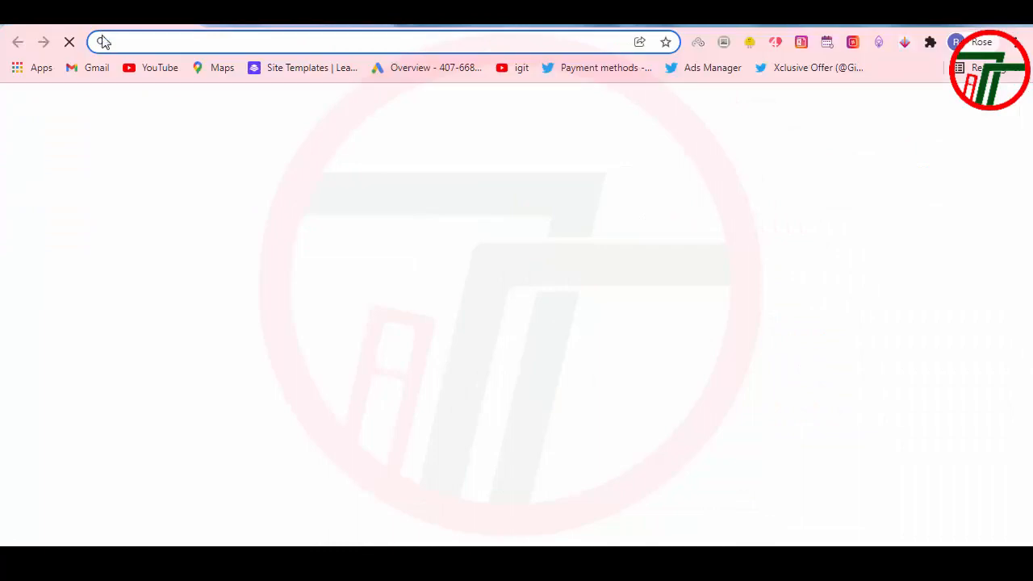
{"action": "left_click", "coordinate": [155, 41]}
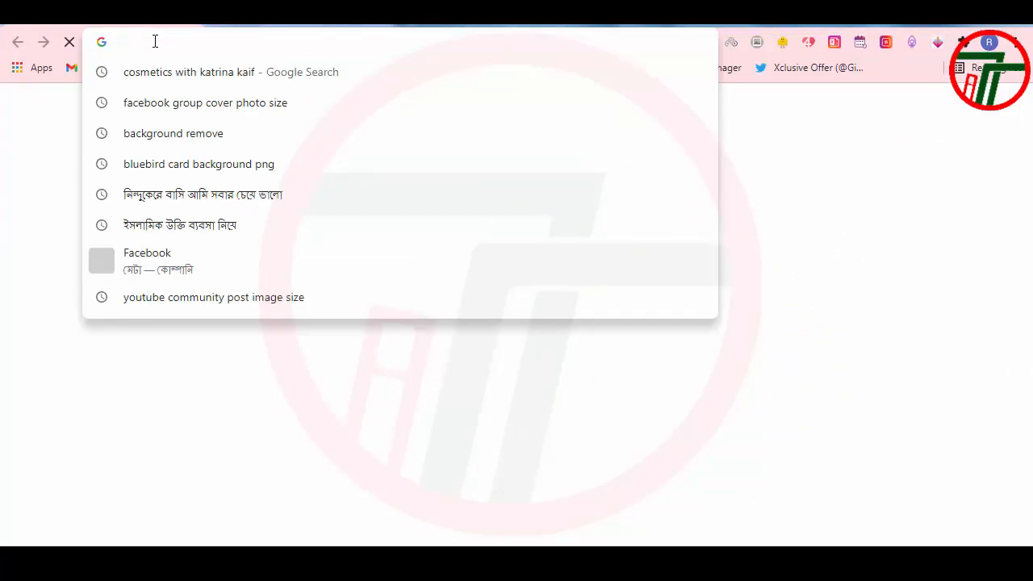
{"action": "left_click", "coordinate": [4, 188]}
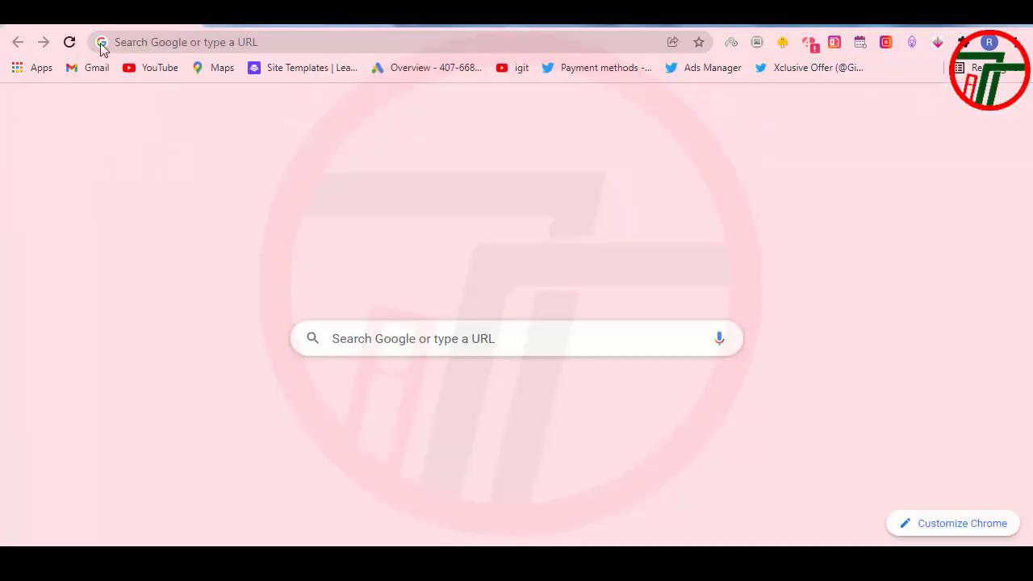
Step: Open Canva and create a new design of the type Pinterest Pin (1080 x 1920)
{"action": "left_click", "coordinate": [329, 407]}
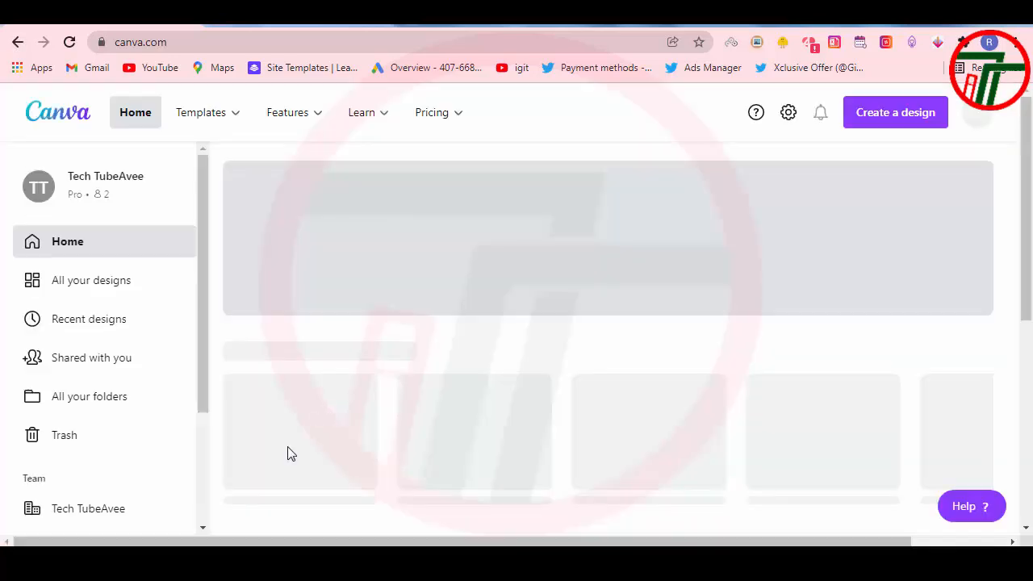
{"action": "left_click", "coordinate": [898, 115]}
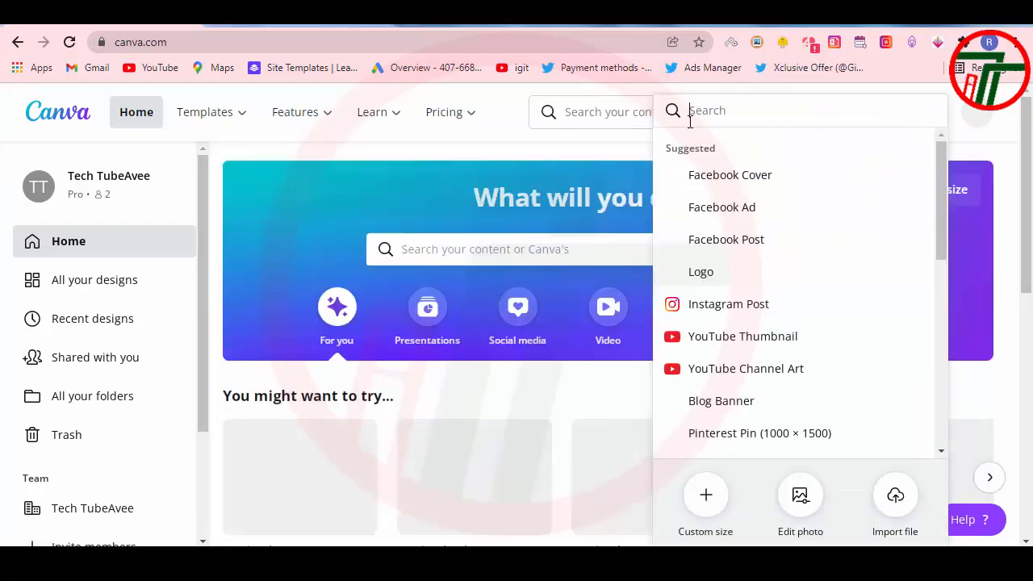
{"action": "type", "text": "pinter"}
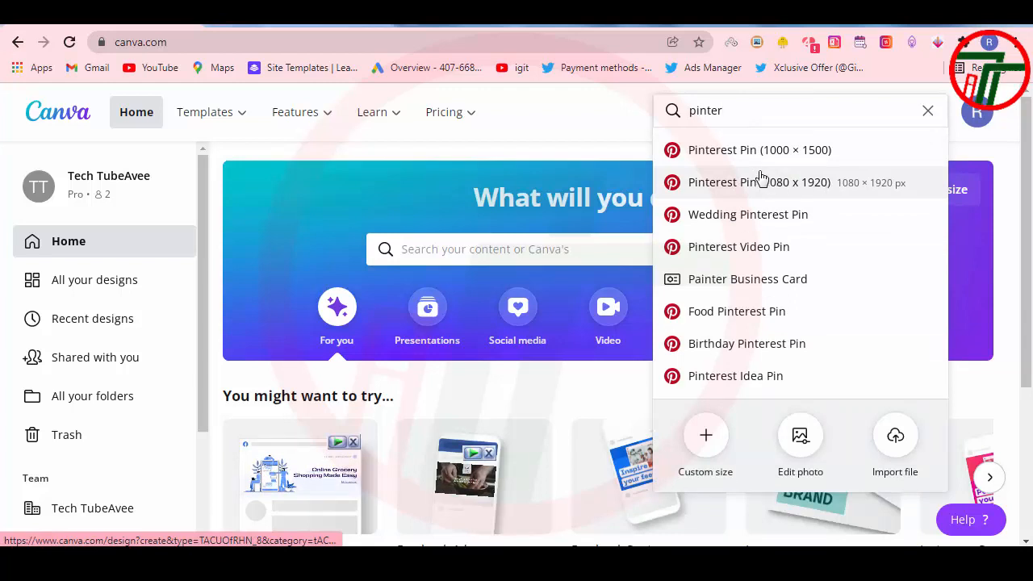
{"action": "left_click", "coordinate": [807, 184]}
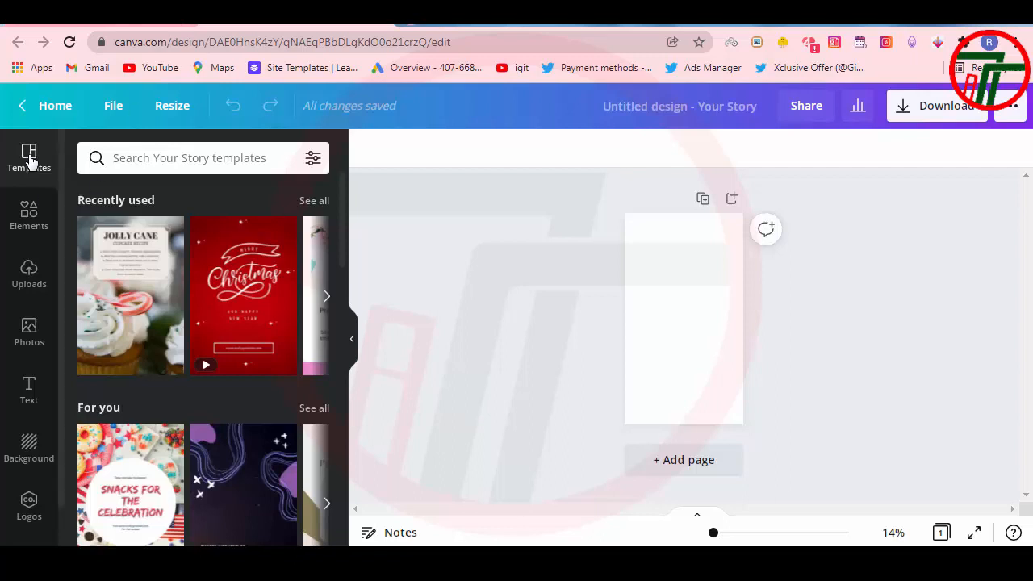
Step: Search the templates for "animal" and apply the Bald Eagle template to the page
{"action": "scroll", "coordinate": [150, 420], "scroll_direction": "down", "scroll_amount": 2}
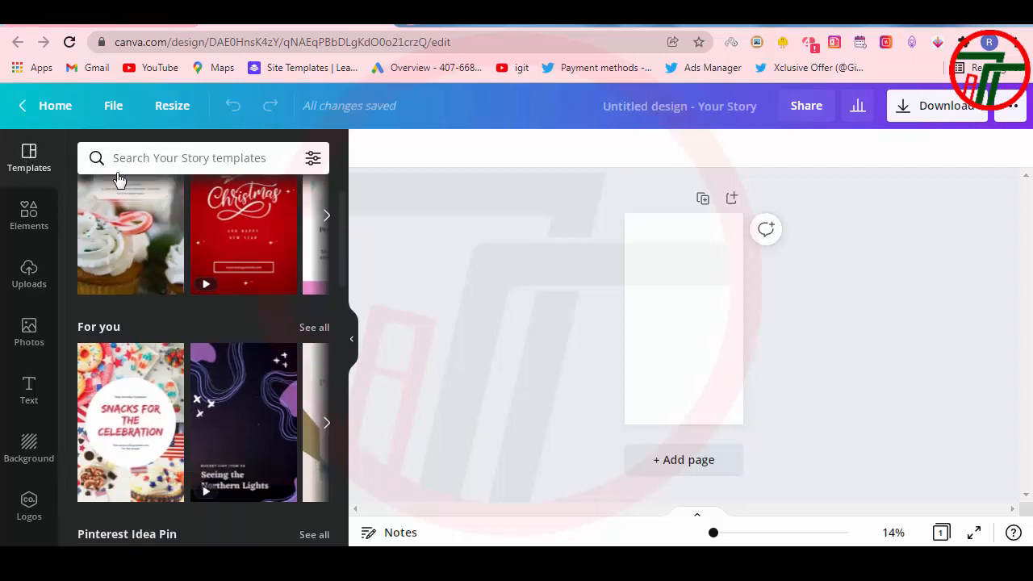
{"action": "scroll", "coordinate": [175, 348], "scroll_direction": "up", "scroll_amount": 2}
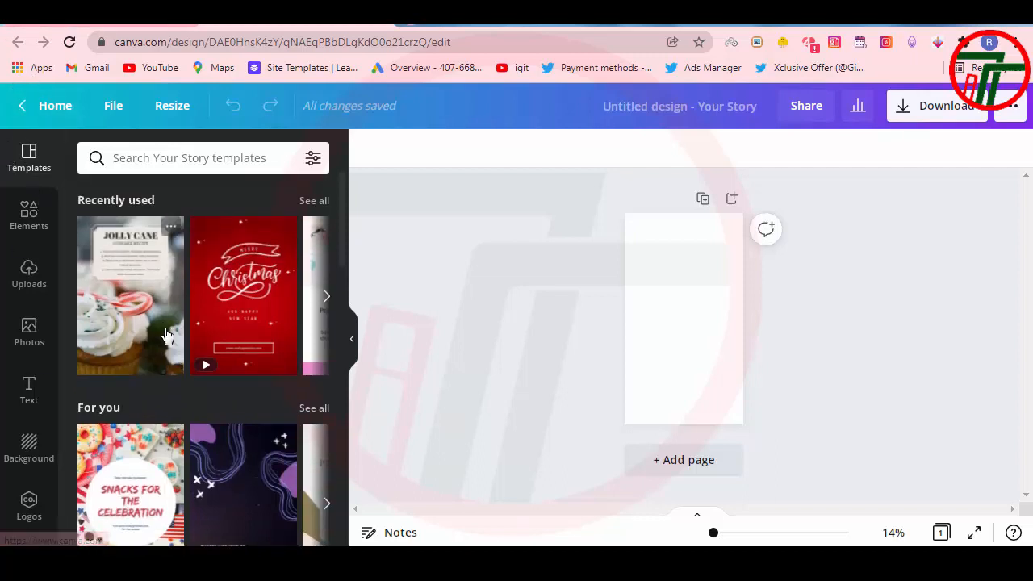
{"action": "left_click", "coordinate": [231, 158]}
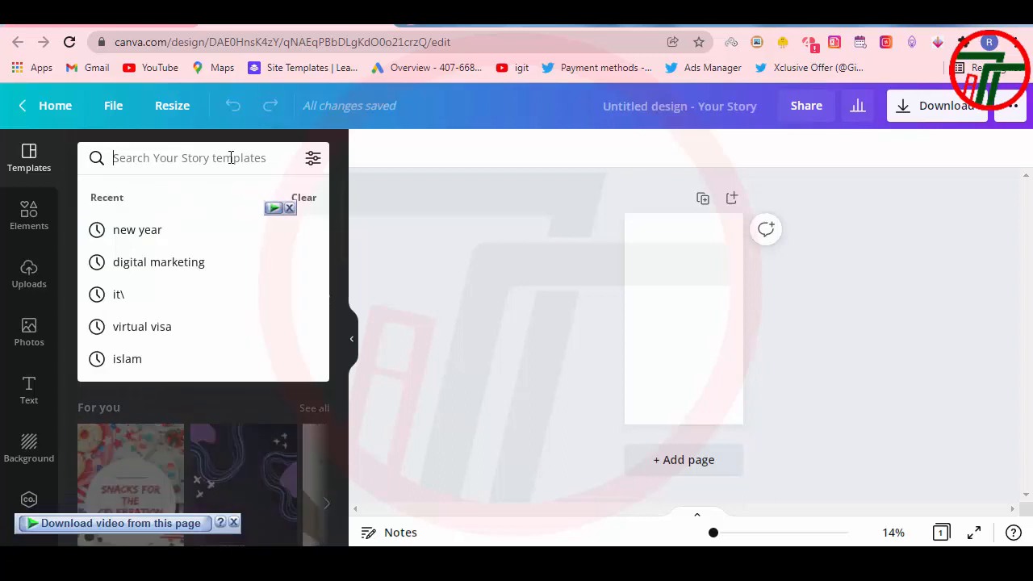
{"action": "type", "text": "animal"}
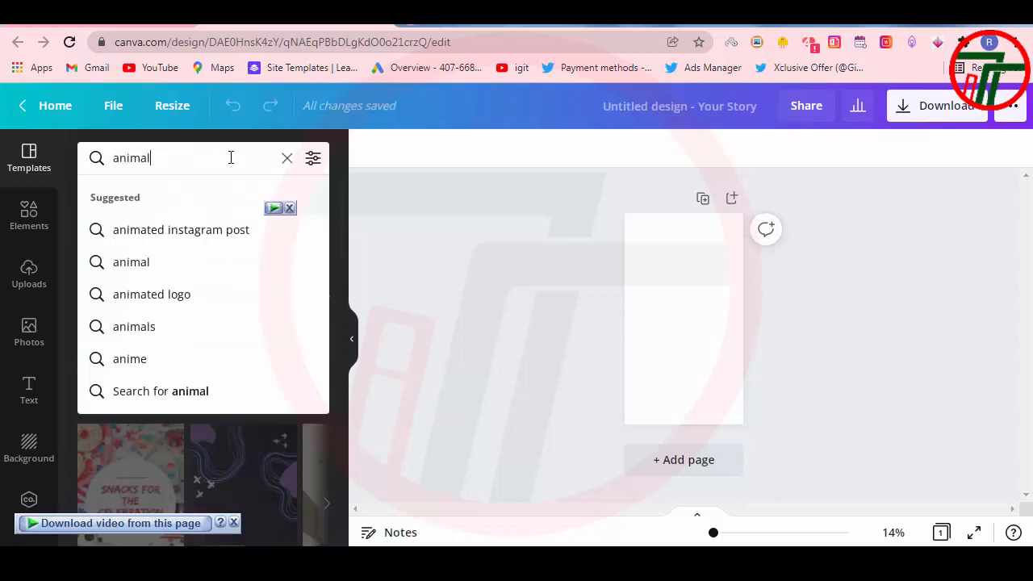
{"action": "key", "text": "Return"}
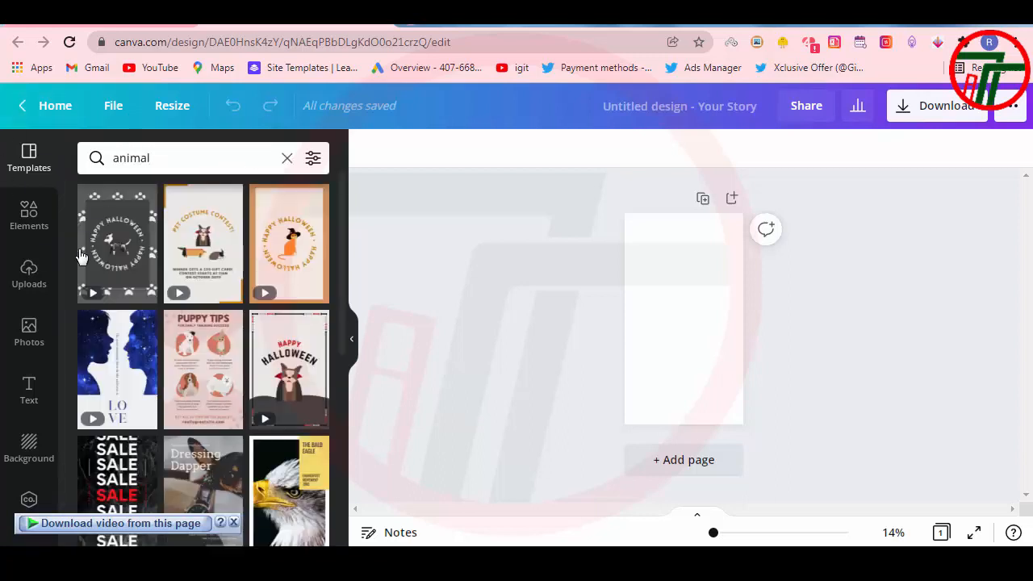
{"action": "scroll", "coordinate": [109, 331], "scroll_direction": "down", "scroll_amount": 1}
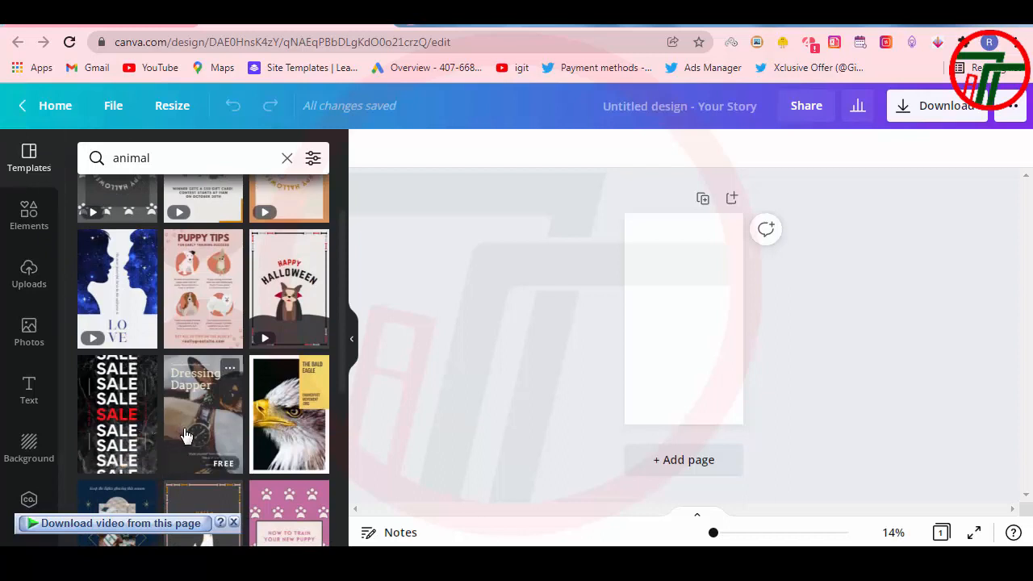
{"action": "scroll", "coordinate": [185, 438], "scroll_direction": "down", "scroll_amount": 1}
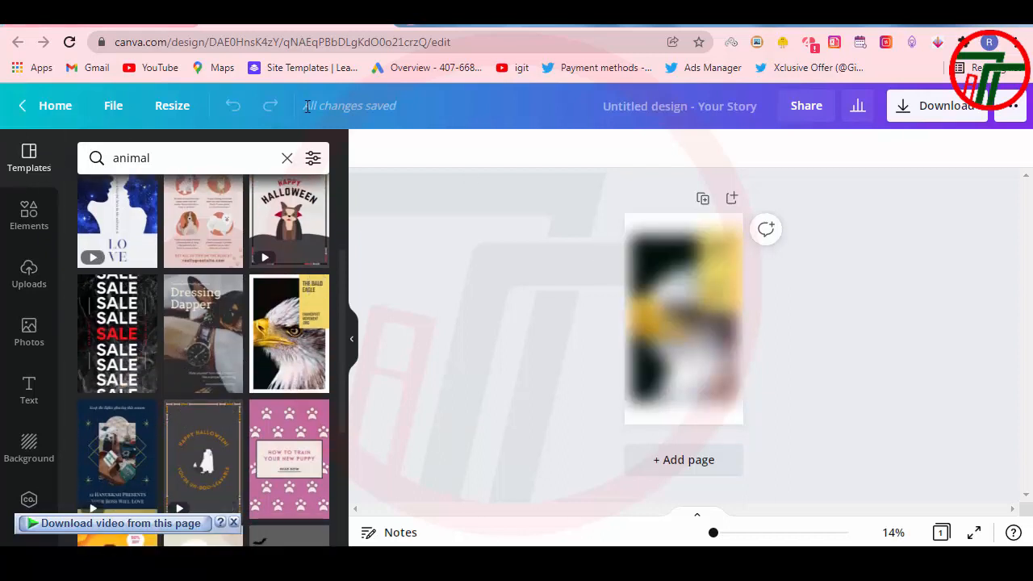
{"action": "scroll", "coordinate": [234, 429], "scroll_direction": "down", "scroll_amount": 1}
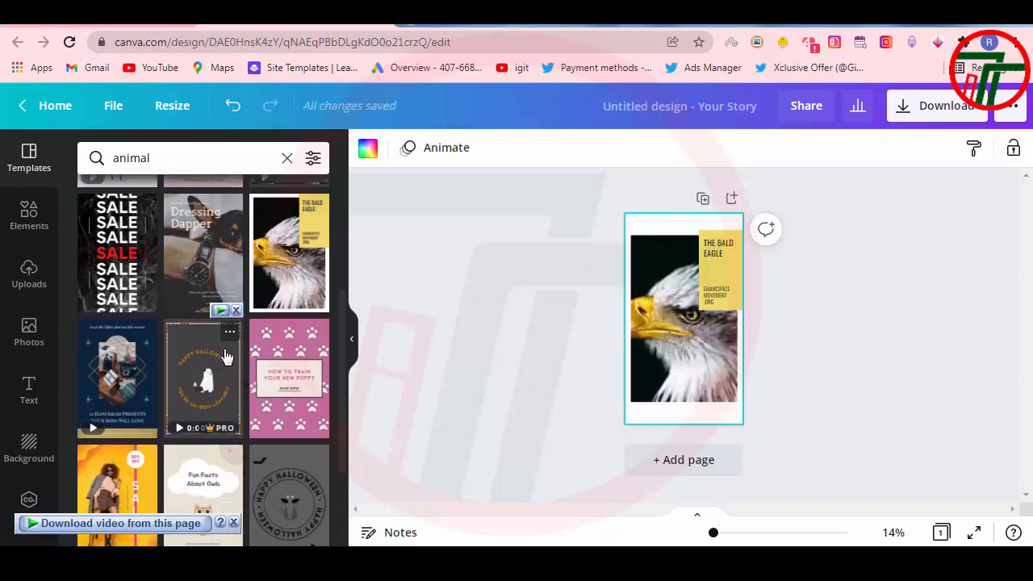
Step: Search the templates for "lion" and add the walking lion silhouette from the suggested elements to the page
{"action": "left_click_drag", "start_coordinate": [177, 159], "coordinate": [57, 161]}
{"action": "type", "text": "lion"}
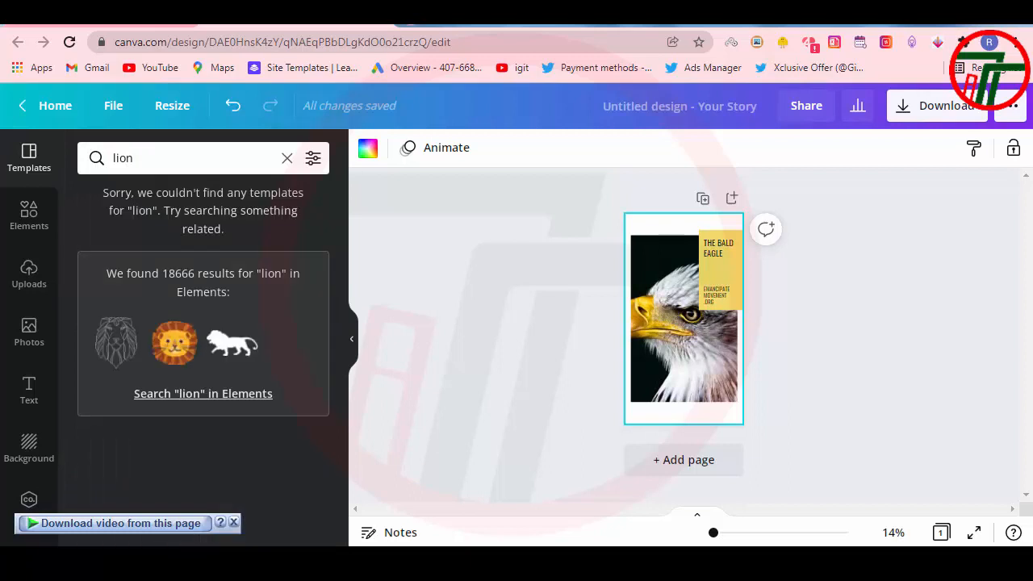
{"action": "left_click", "coordinate": [230, 349]}
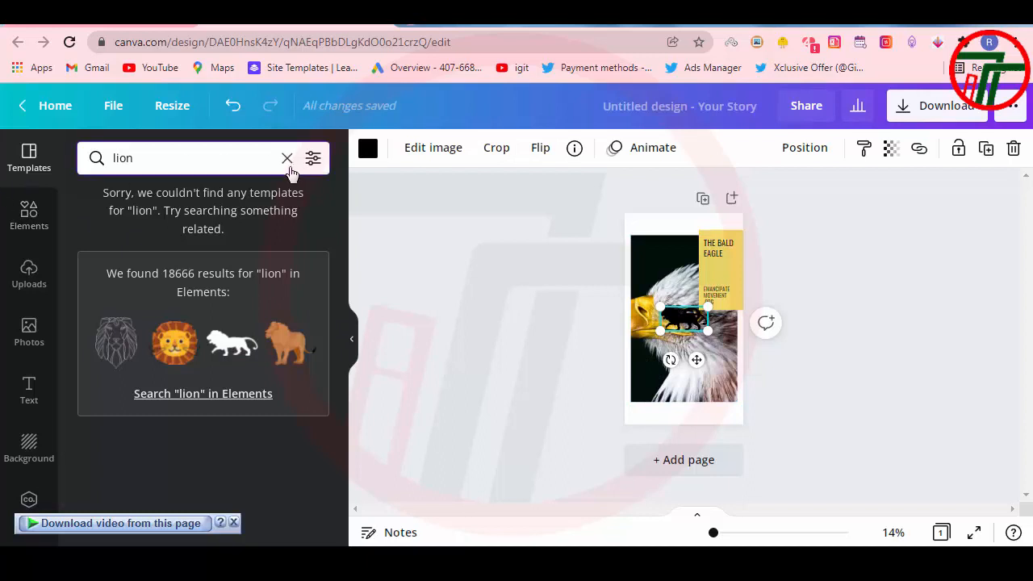
Step: Replace the template search with the recent search "animal" and browse further down the templates
{"action": "left_click", "coordinate": [287, 158]}
{"action": "type", "text": "an"}
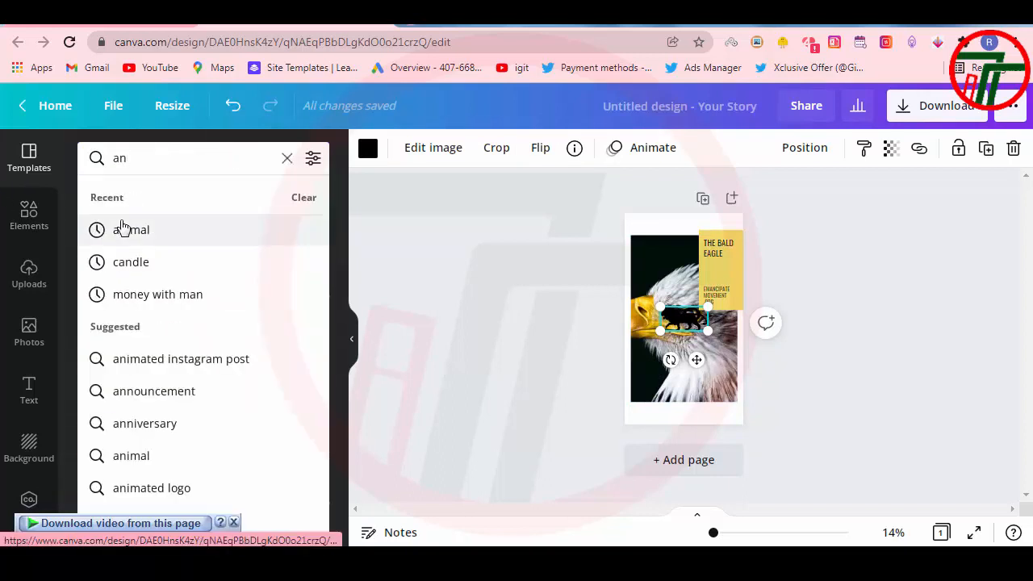
{"action": "left_click", "coordinate": [123, 229]}
{"action": "scroll", "coordinate": [105, 349], "scroll_direction": "down", "scroll_amount": 10}
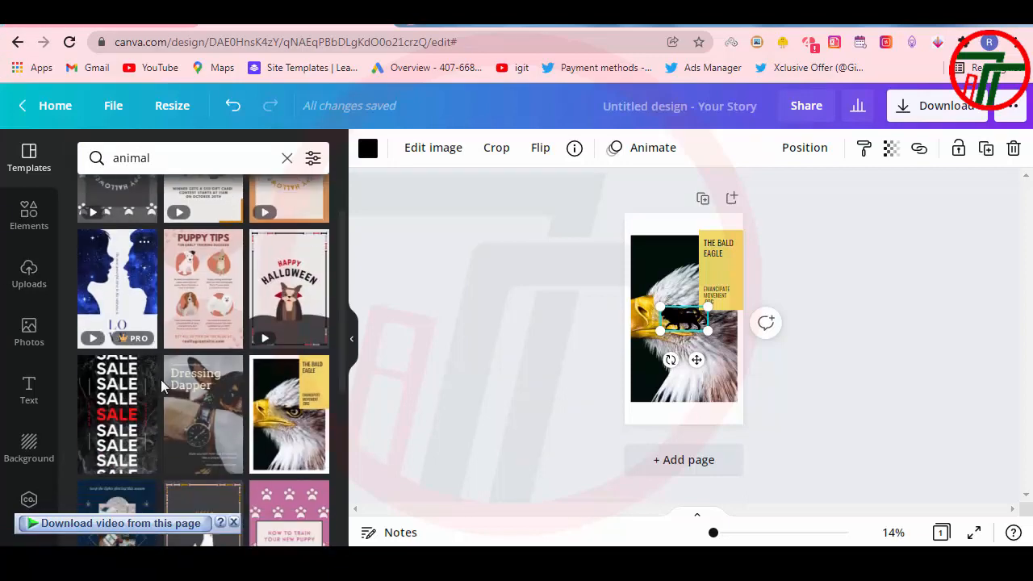
{"action": "scroll", "coordinate": [162, 384], "scroll_direction": "down", "scroll_amount": 2}
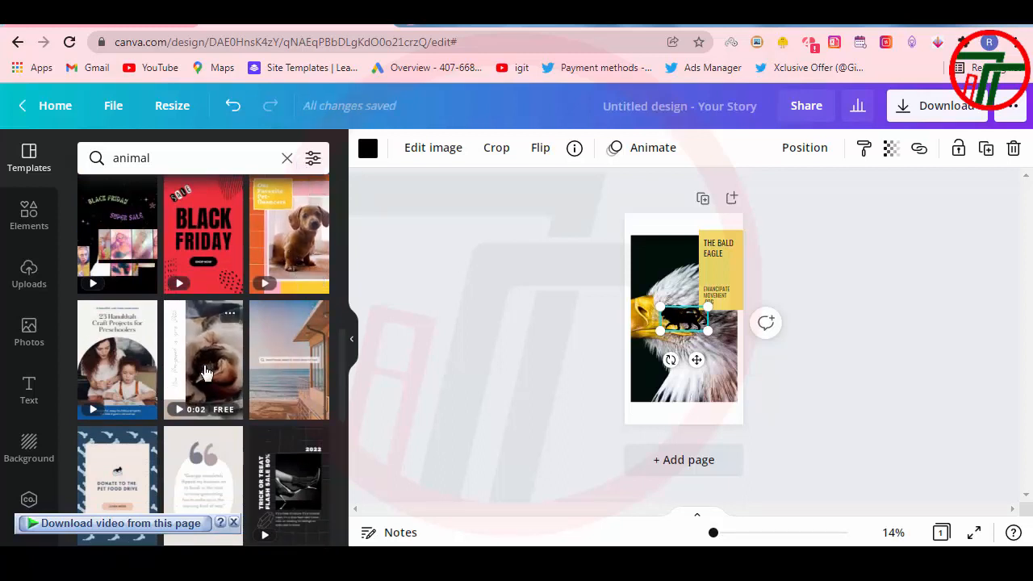
Step: Apply the sleeping cat video template to the page and play its preview
{"action": "left_click", "coordinate": [205, 372]}
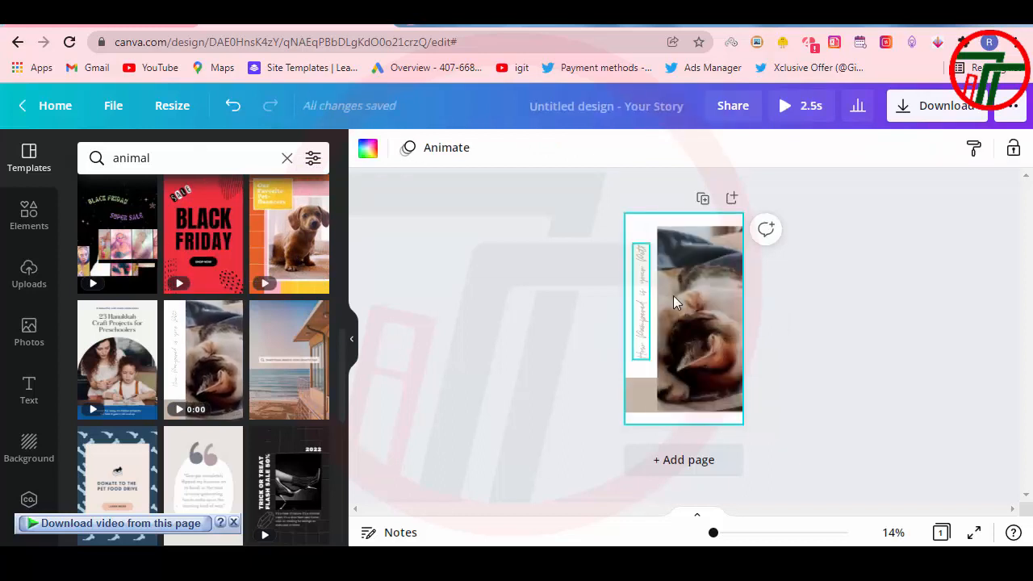
{"action": "left_click", "coordinate": [699, 328]}
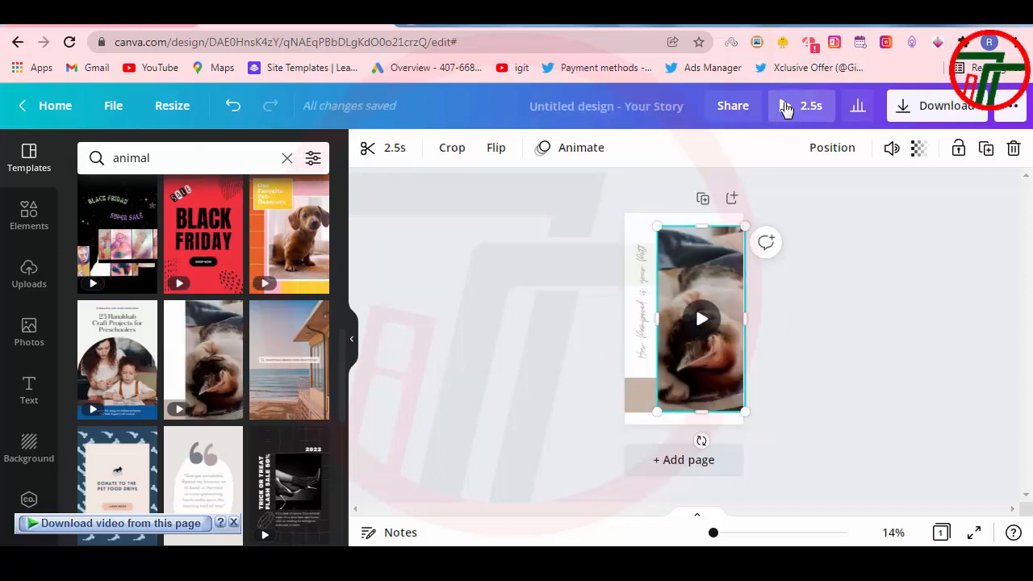
{"action": "left_click", "coordinate": [787, 108]}
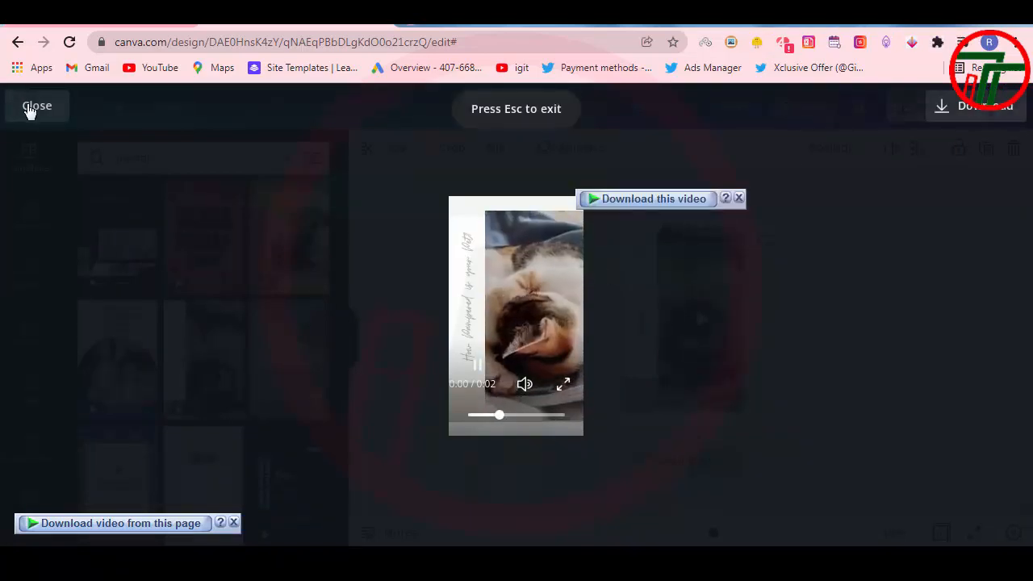
{"action": "left_click", "coordinate": [33, 108]}
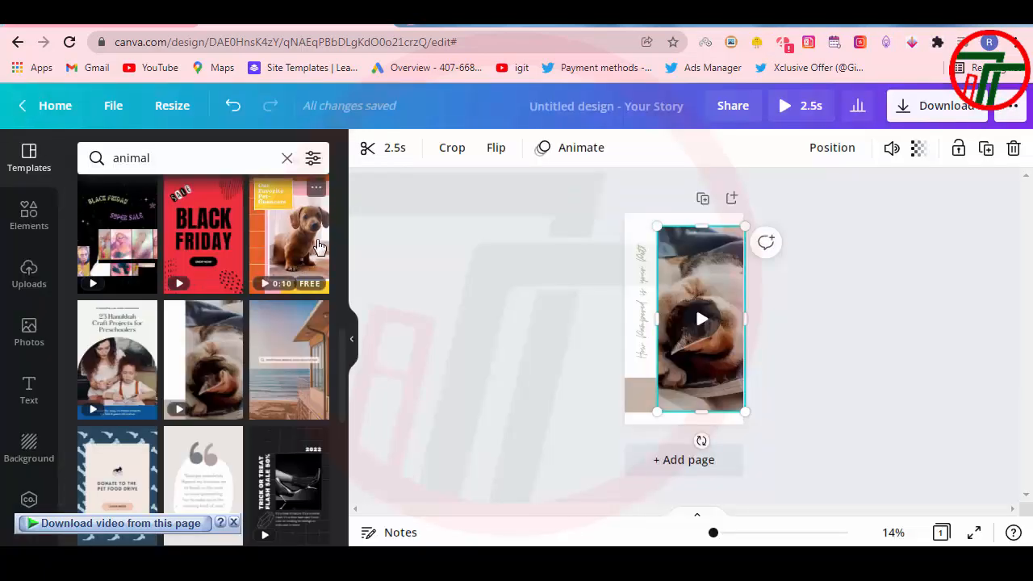
Step: Apply the animated puppy template "Our Favorite Pet-fluencers" to the page and play its preview
{"action": "left_click", "coordinate": [315, 247]}
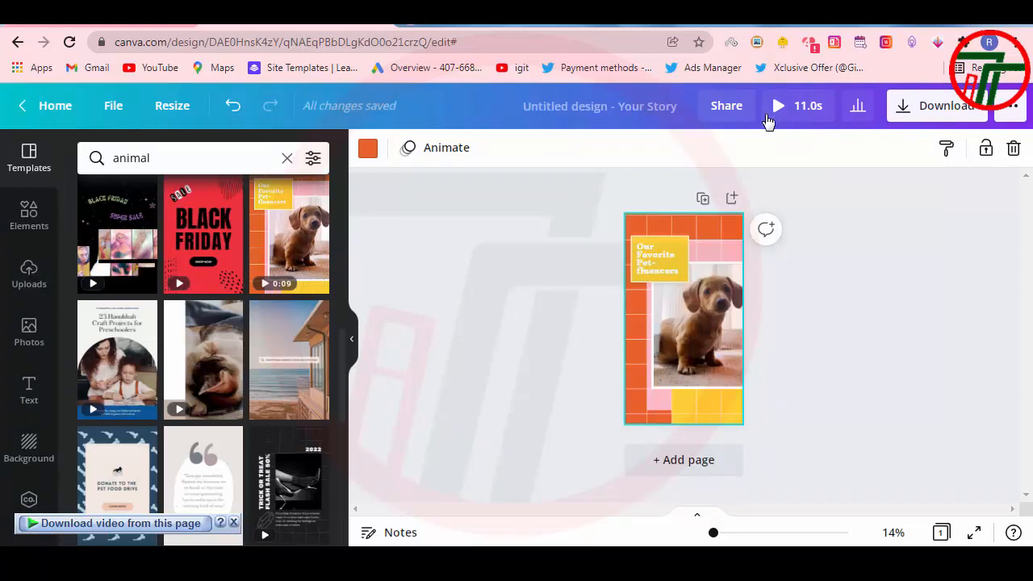
{"action": "left_click", "coordinate": [776, 105]}
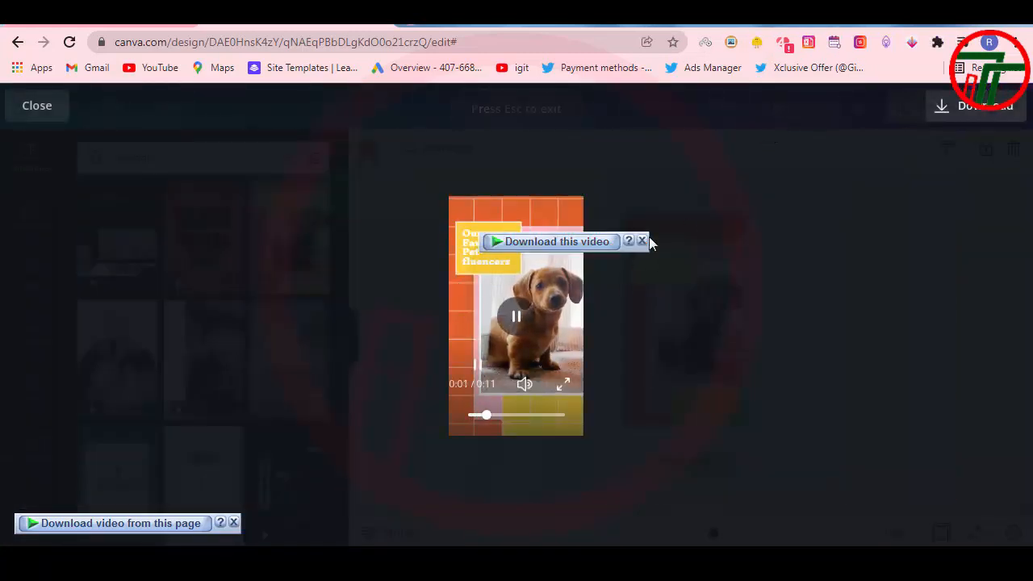
{"action": "left_click", "coordinate": [37, 105]}
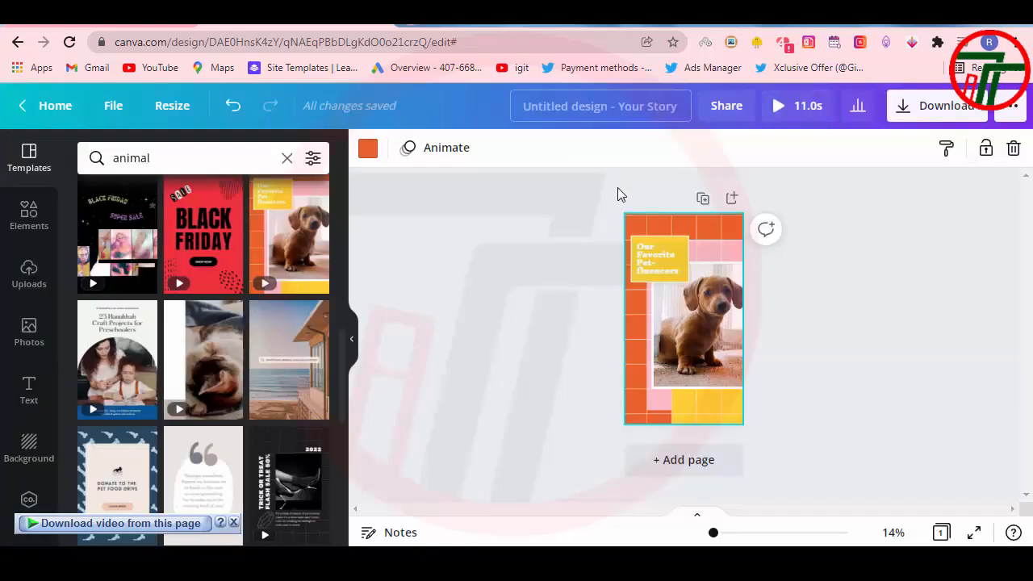
Step: Open the heading in the yellow box for editing, select all its text, and leave it
{"action": "left_click", "coordinate": [651, 263]}
{"action": "left_click", "coordinate": [651, 263]}
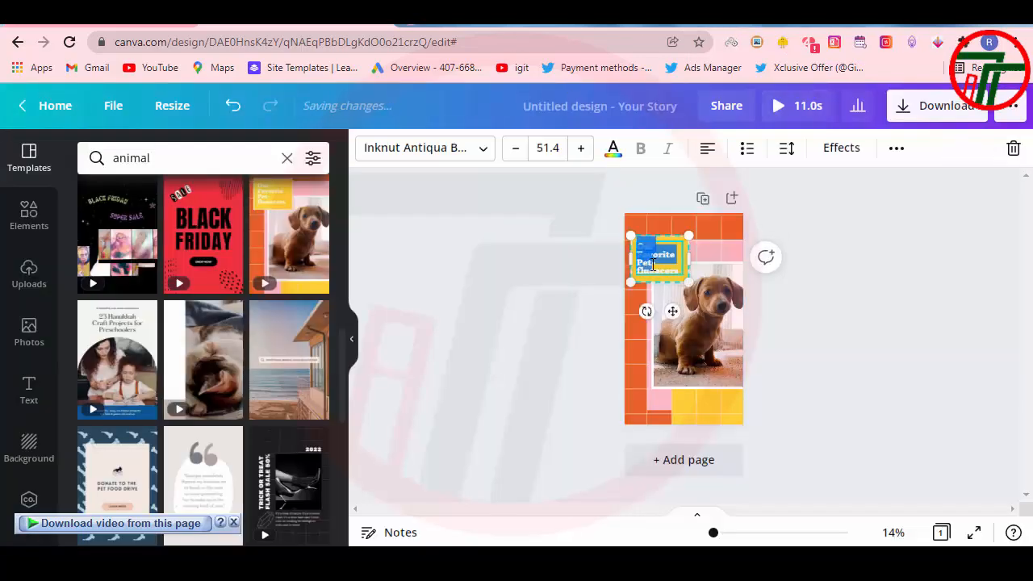
{"action": "left_click", "coordinate": [665, 272]}
{"action": "key", "text": "ctrl+a"}
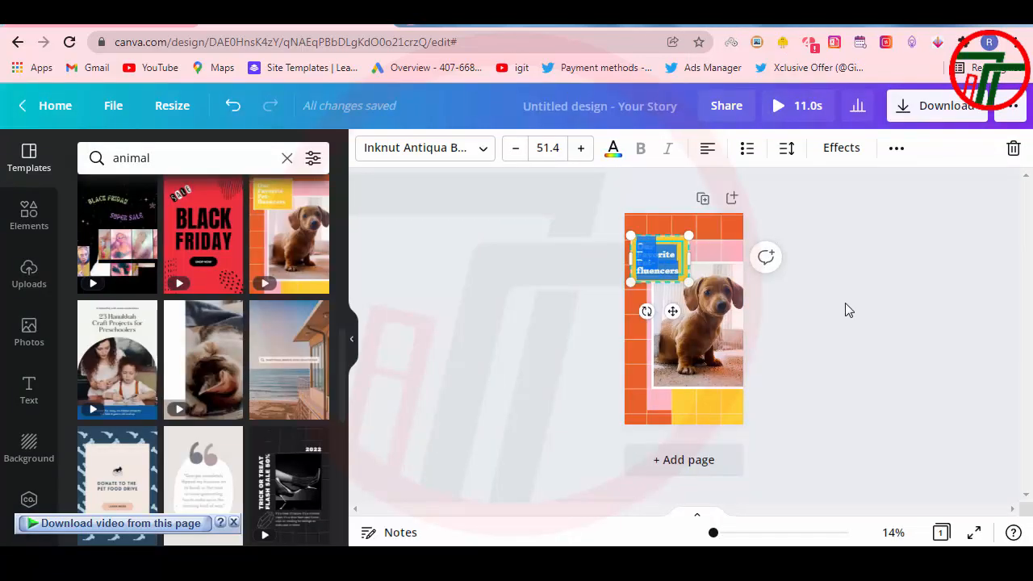
{"action": "left_click", "coordinate": [844, 303]}
Step: Download the puppy design with the file type set to GIF
{"action": "left_click", "coordinate": [936, 109]}
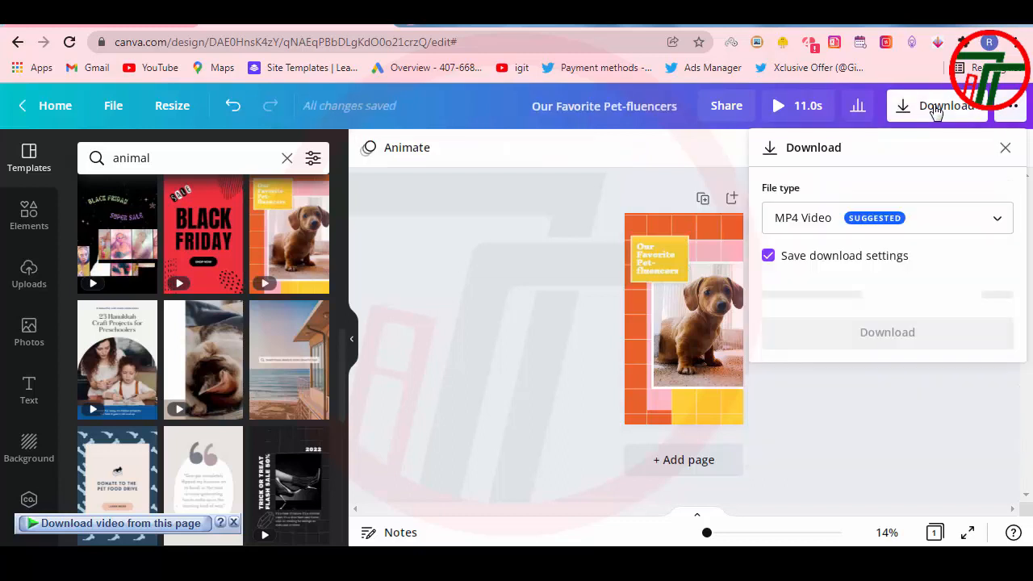
{"action": "left_click", "coordinate": [835, 221]}
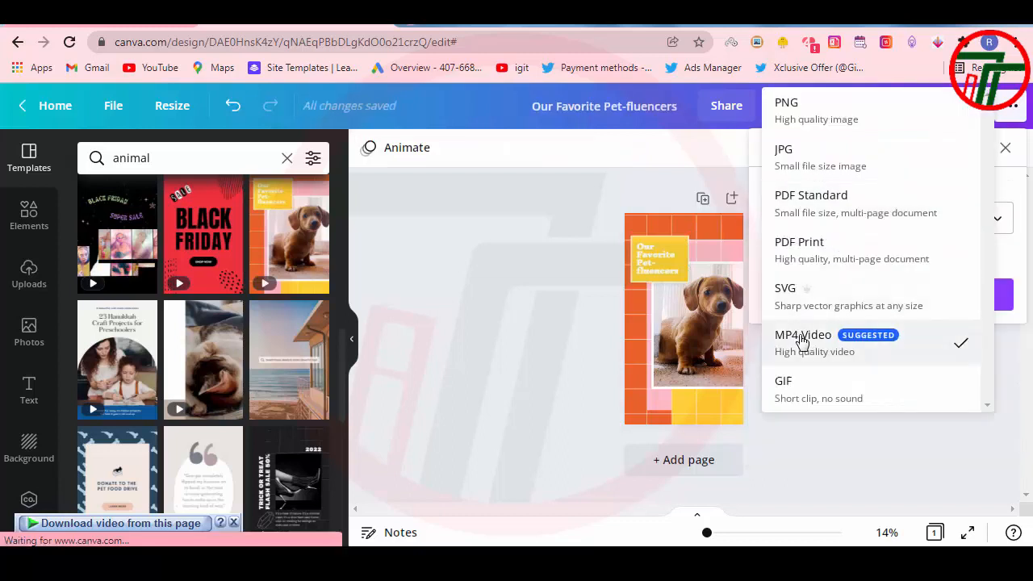
{"action": "left_click", "coordinate": [791, 390]}
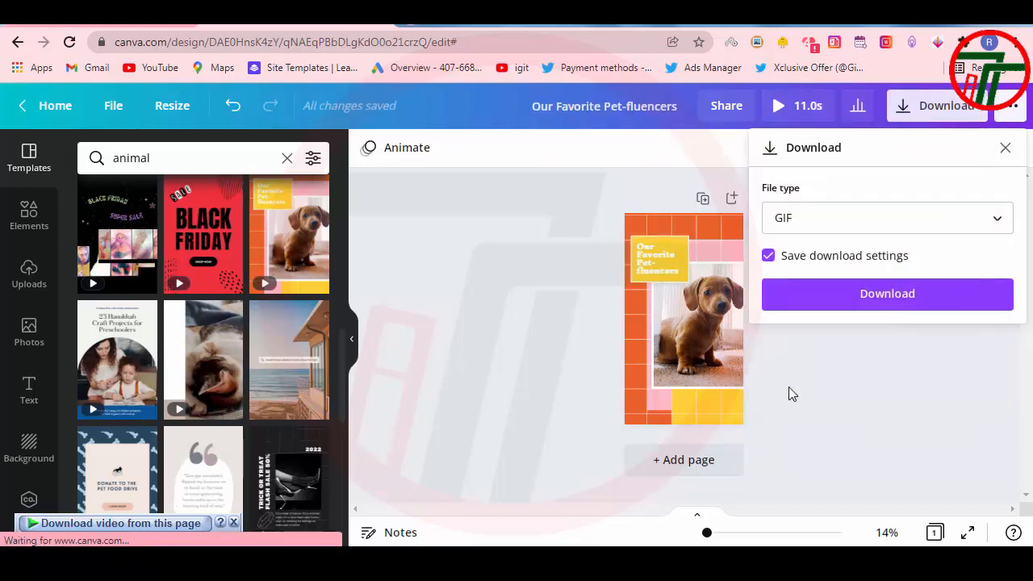
{"action": "left_click", "coordinate": [850, 299]}
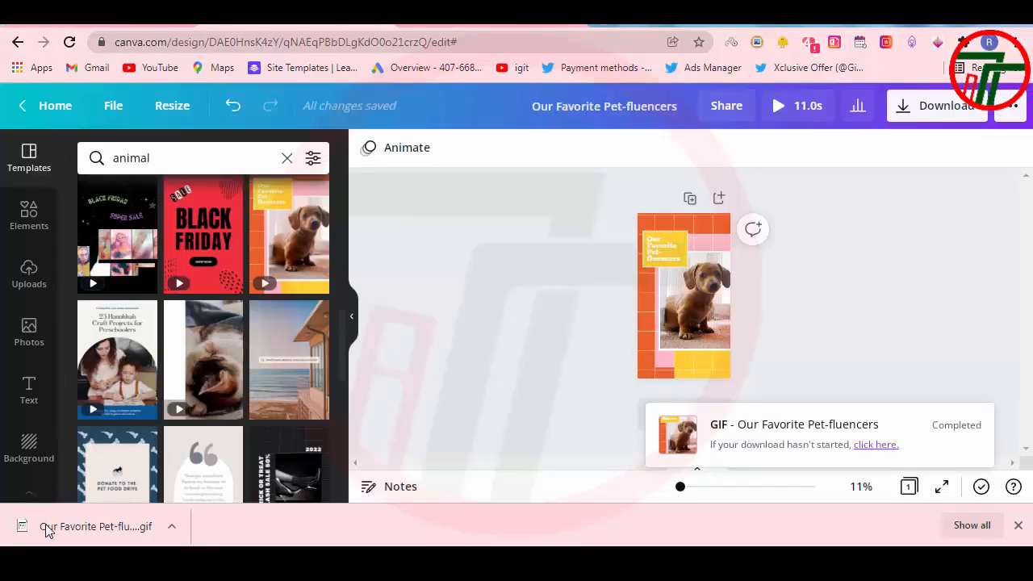
Step: Try to carry over the downloaded GIF file for upload, and check the file's opening options
{"action": "left_click_drag", "start_coordinate": [46, 530], "coordinate": [357, 337]}
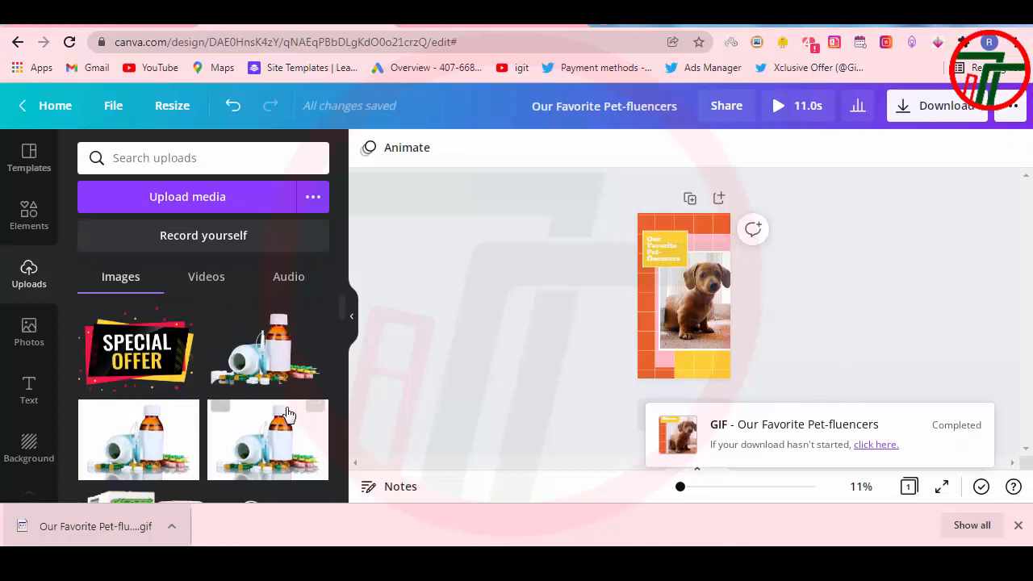
{"action": "right_click", "coordinate": [125, 535]}
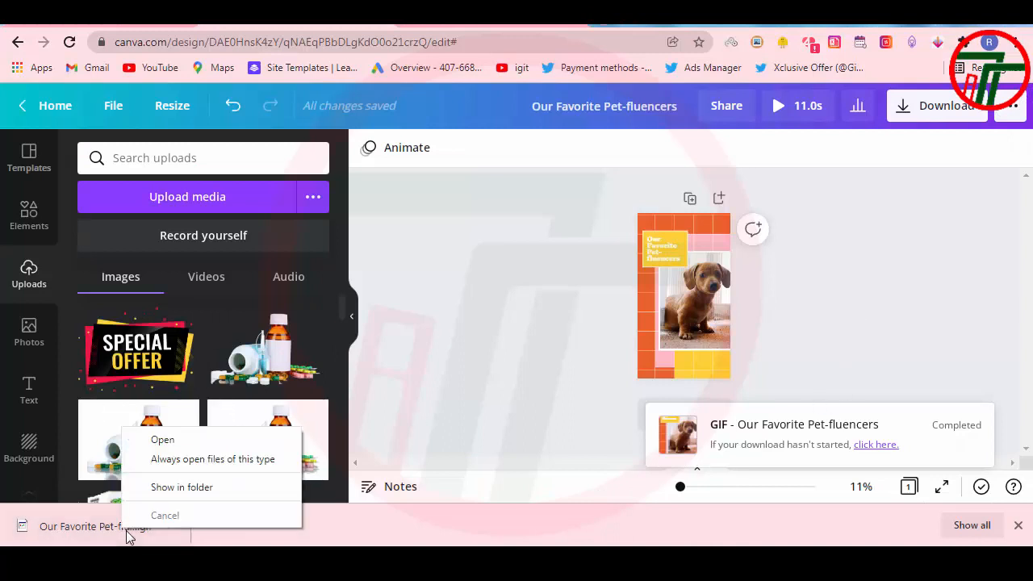
{"action": "left_click", "coordinate": [974, 287]}
Step: Look through the file types offered for downloading the puppy design
{"action": "left_click", "coordinate": [925, 105]}
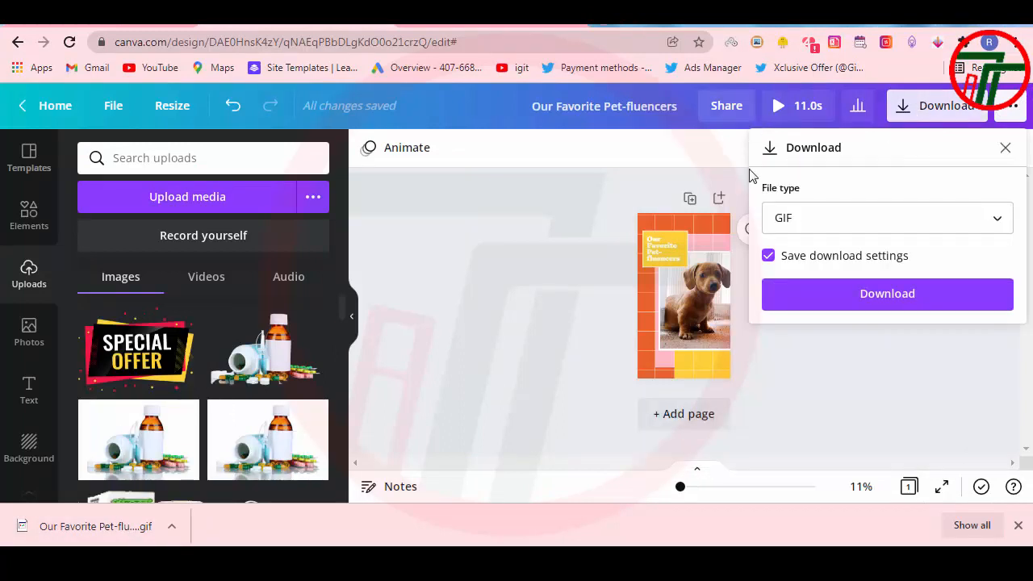
{"action": "left_click", "coordinate": [816, 218]}
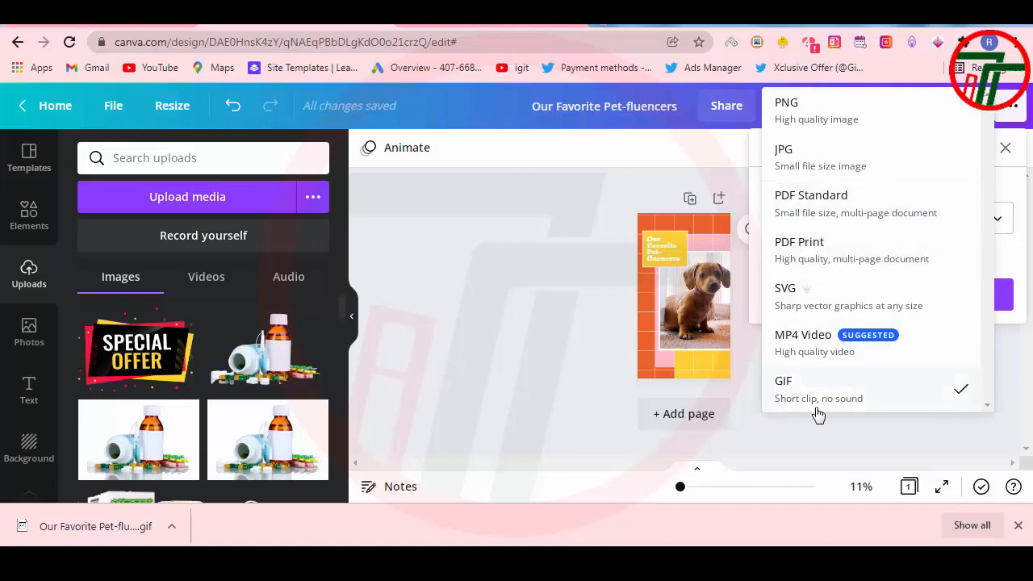
{"action": "left_click", "coordinate": [846, 413]}
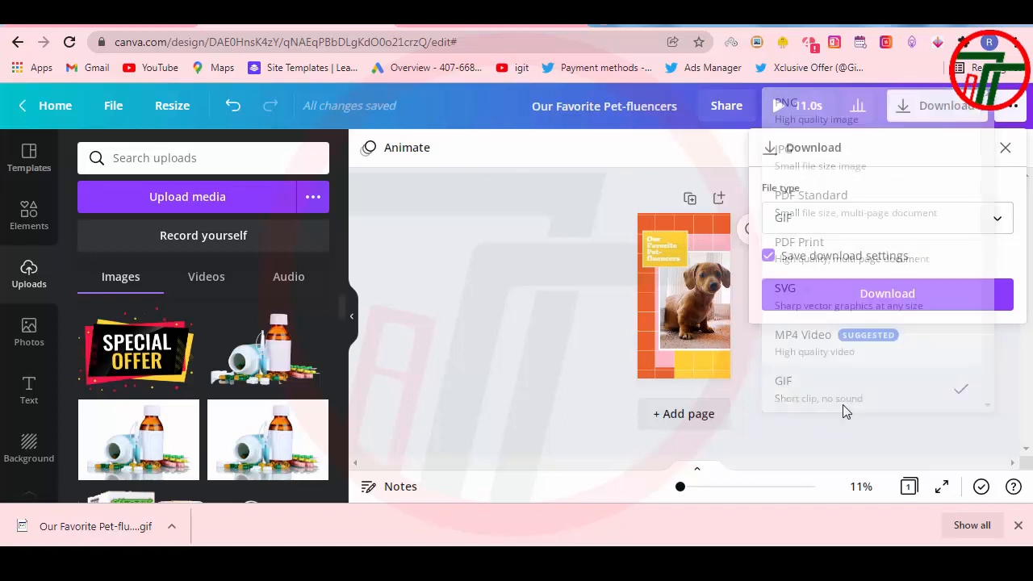
{"action": "left_click", "coordinate": [503, 214]}
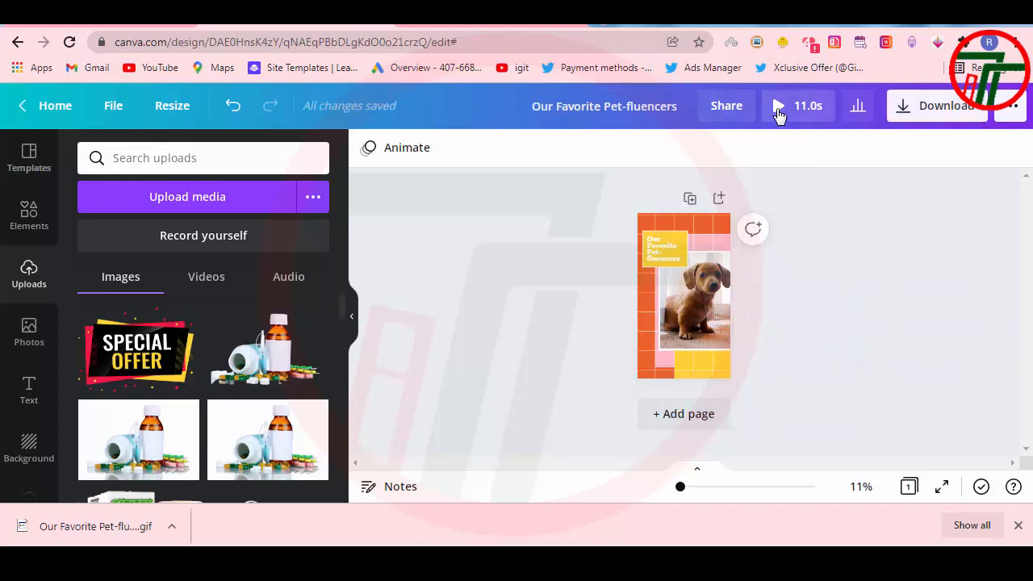
{"action": "left_click", "coordinate": [957, 114]}
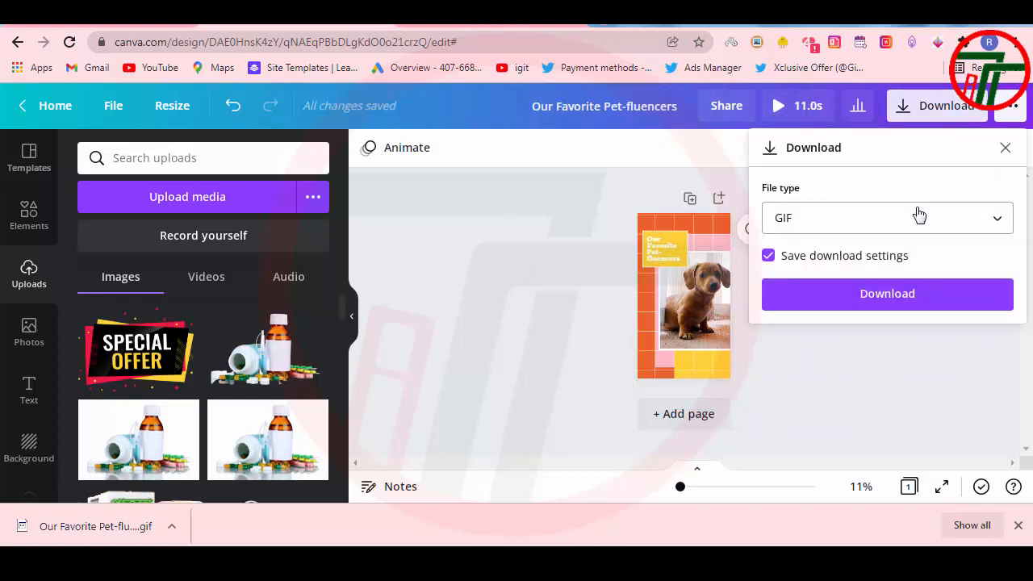
{"action": "left_click", "coordinate": [579, 144]}
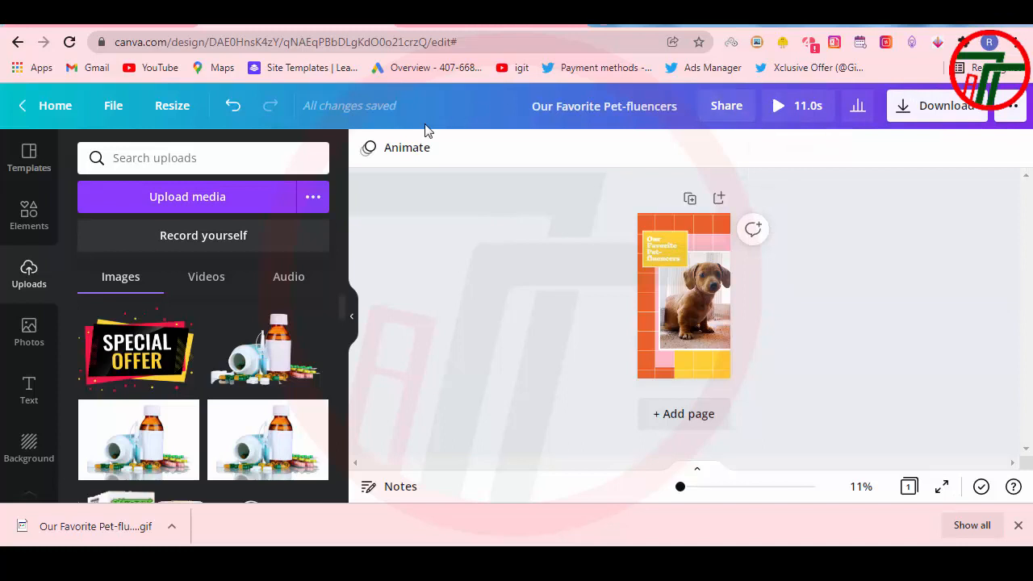
Step: Select the puppy clip, play a preview of the whole design, and return to editing
{"action": "left_click", "coordinate": [680, 299]}
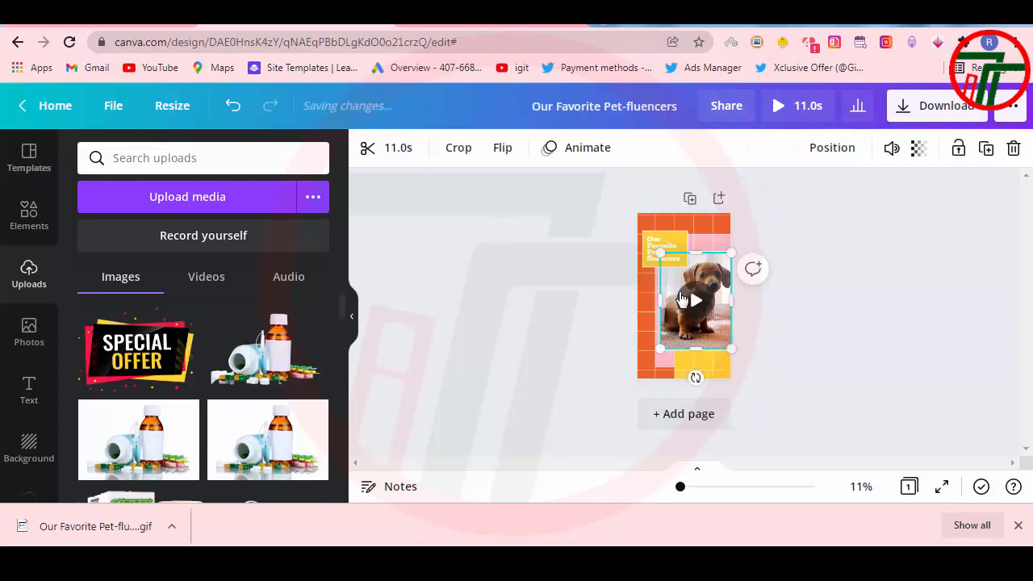
{"action": "left_click", "coordinate": [798, 117]}
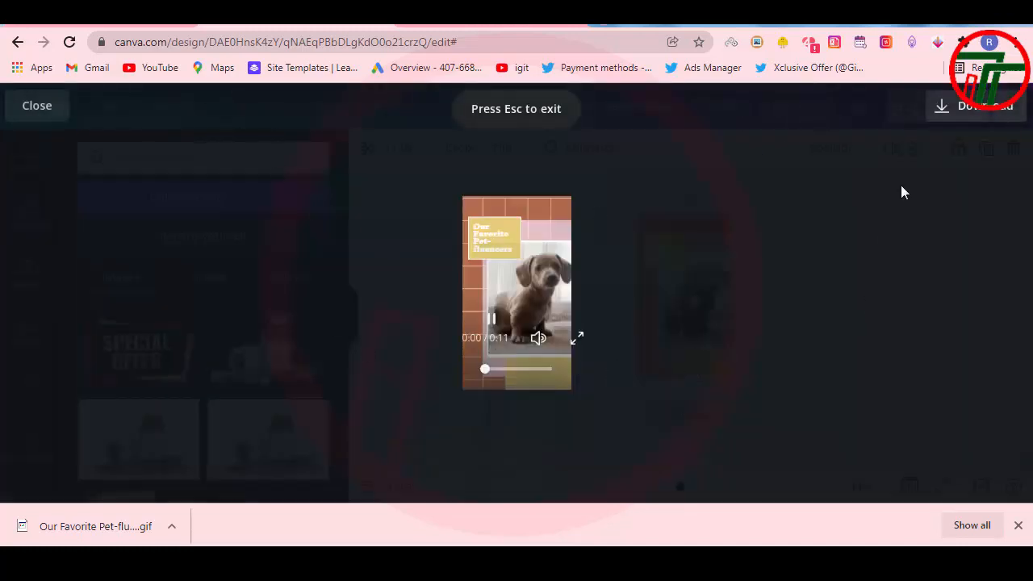
{"action": "left_click", "coordinate": [46, 104]}
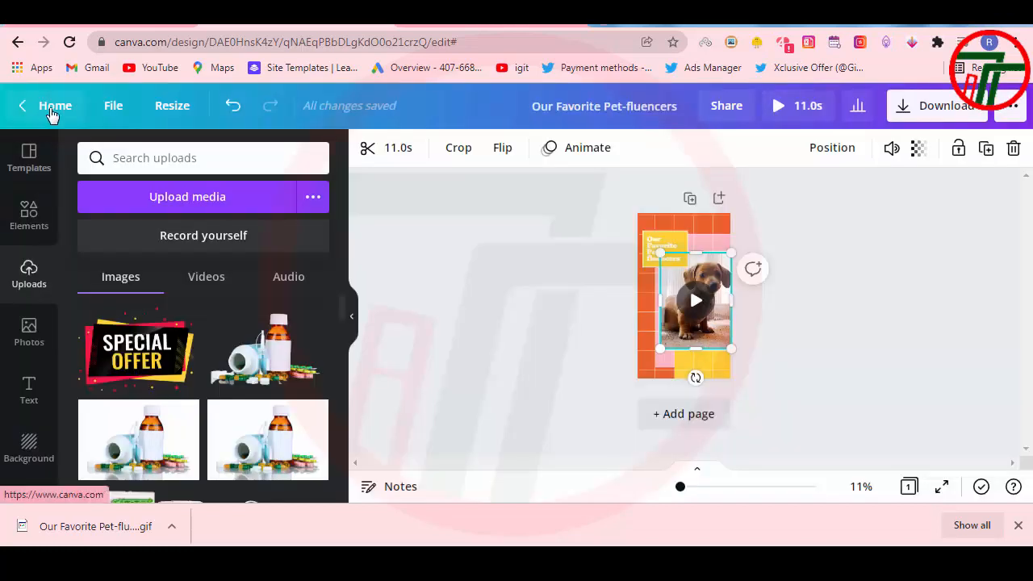
Step: Trim the end of the puppy clip so that it lasts 4.0 s
{"action": "left_click", "coordinate": [393, 152]}
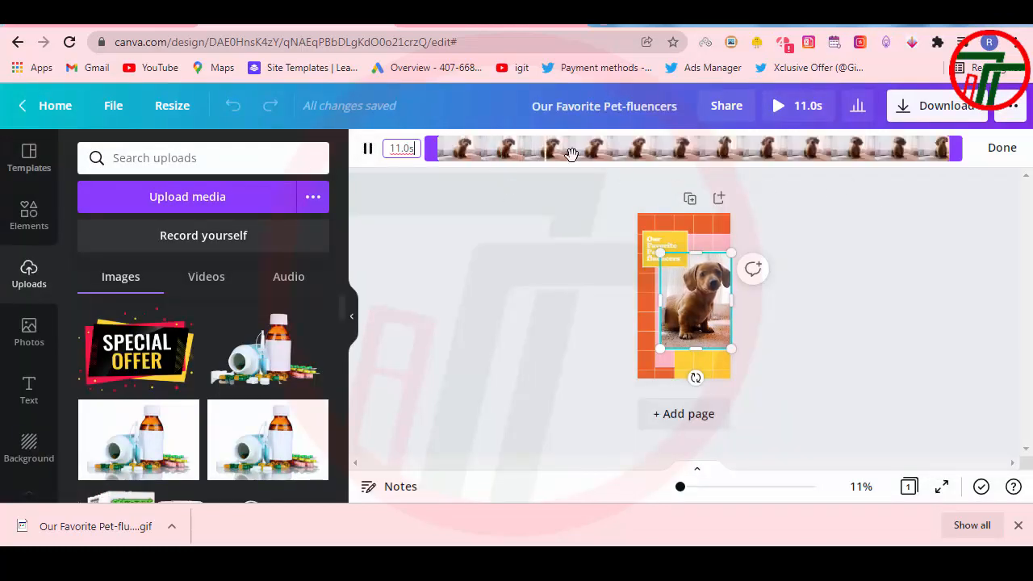
{"action": "left_click_drag", "start_coordinate": [578, 153], "coordinate": [614, 172]}
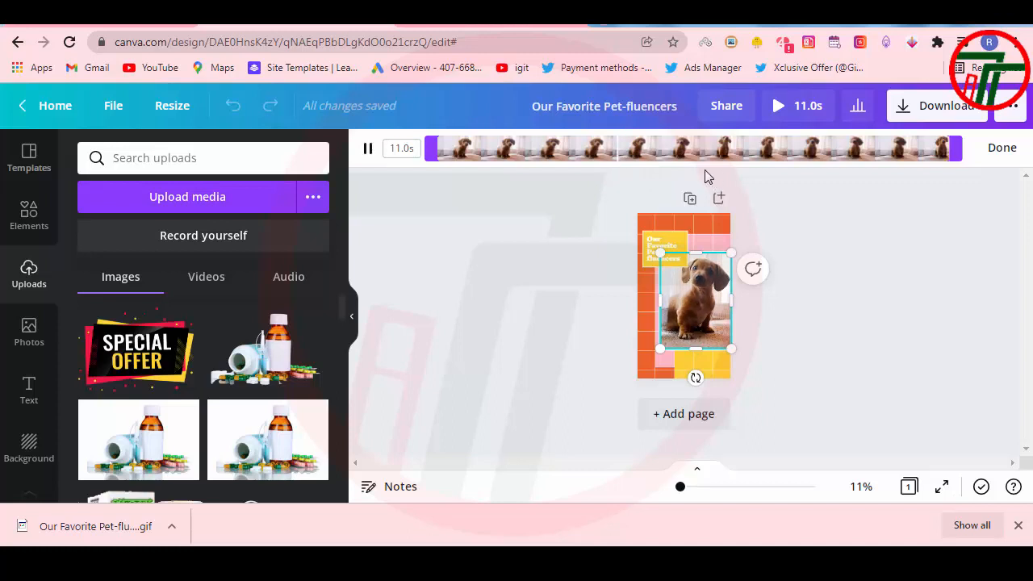
{"action": "left_click_drag", "start_coordinate": [954, 148], "coordinate": [636, 148]}
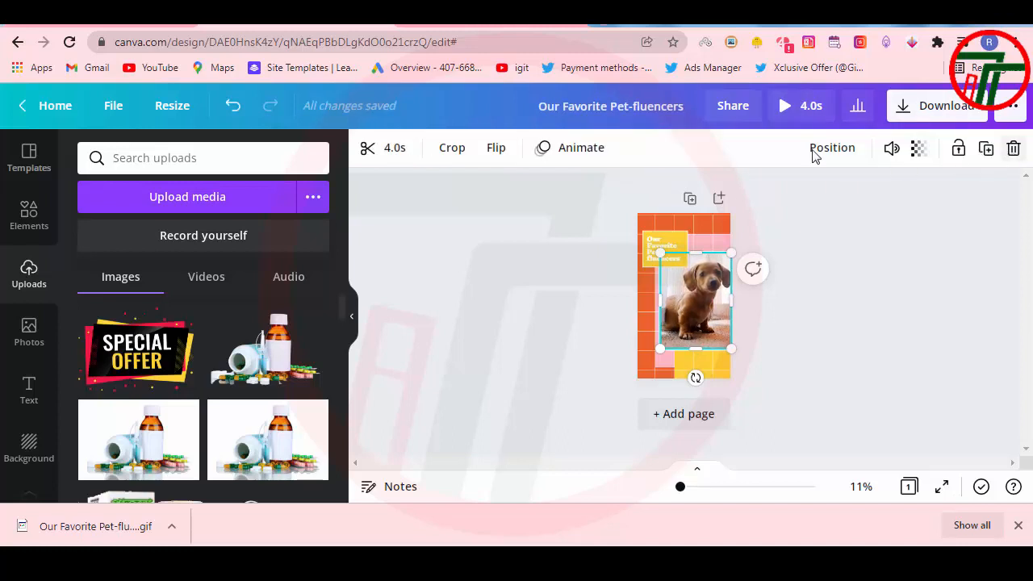
Step: Download the shortened puppy design as a GIF and clear the earlier download from the browser's download bar
{"action": "left_click", "coordinate": [936, 108]}
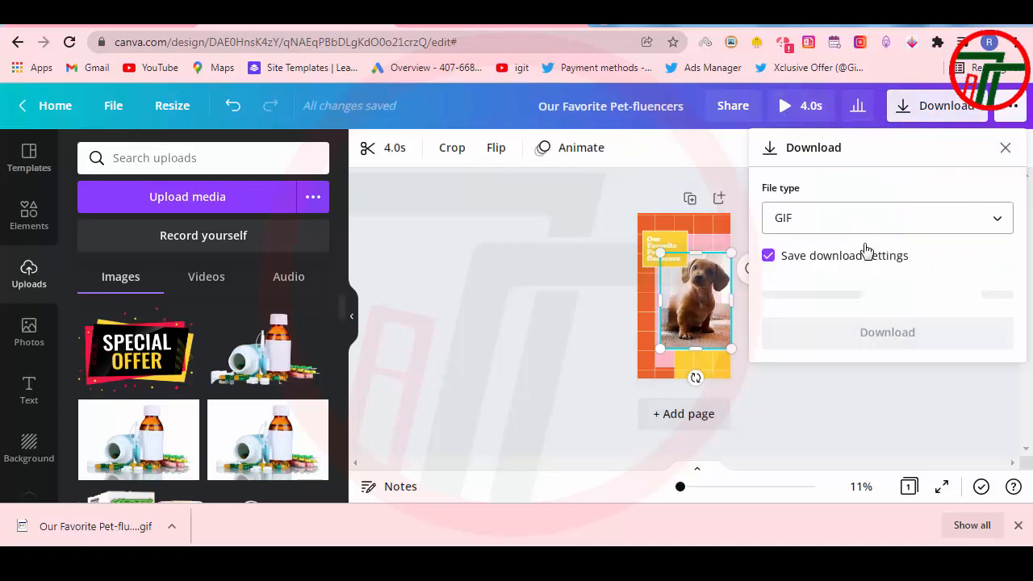
{"action": "left_click", "coordinate": [911, 292]}
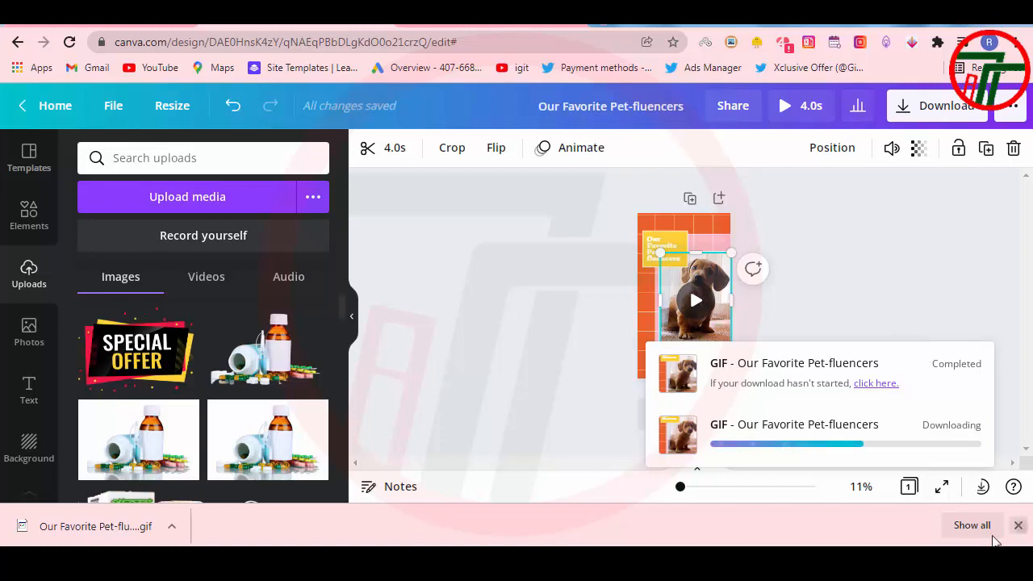
{"action": "left_click", "coordinate": [1019, 526]}
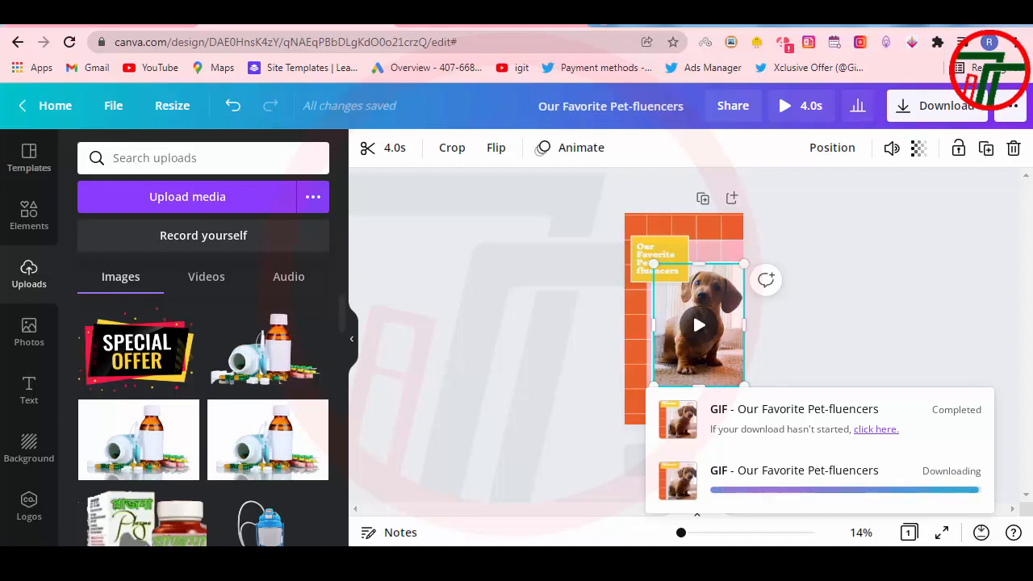
{"action": "left_click", "coordinate": [960, 283]}
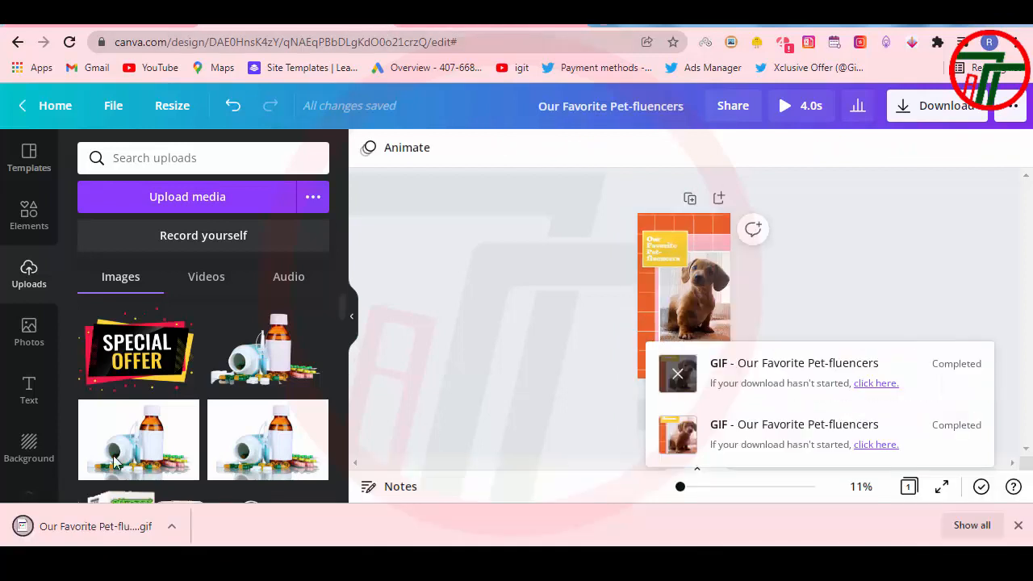
Step: Show the downloaded GIF in its folder, switch to the Pinterest pin builder, and add the file as the new pin's image
{"action": "right_click", "coordinate": [121, 532]}
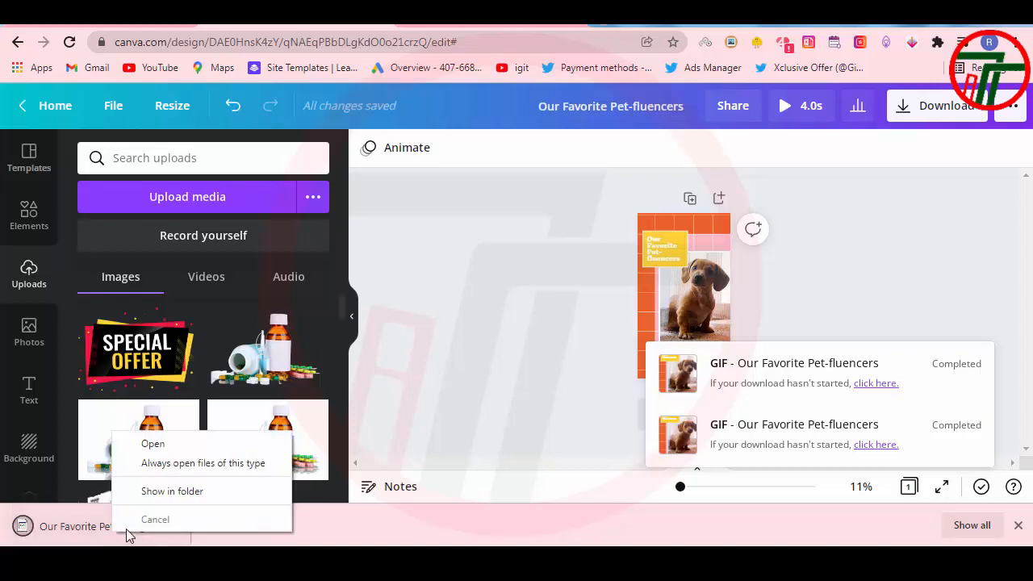
{"action": "left_click", "coordinate": [172, 493]}
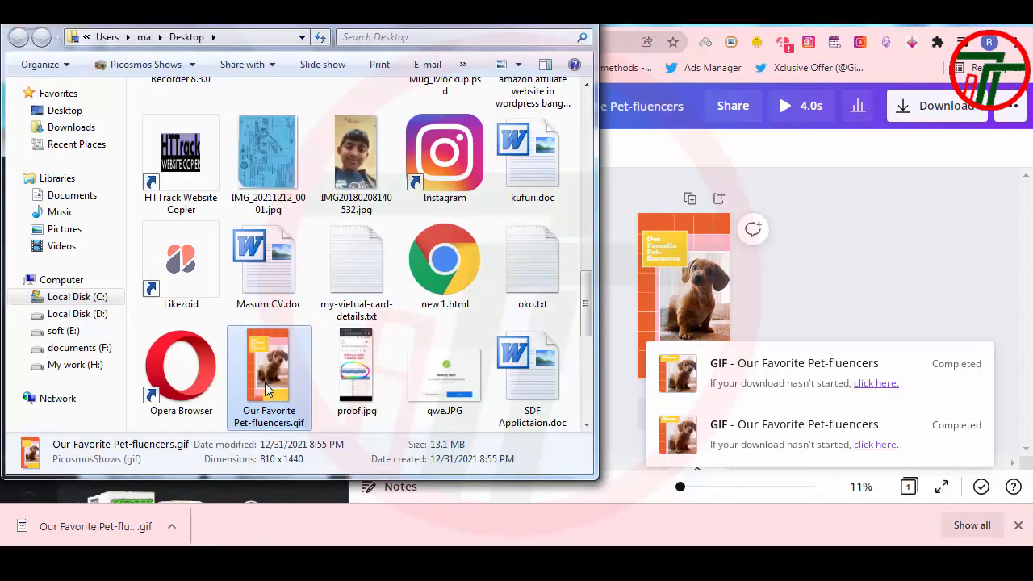
{"action": "left_click", "coordinate": [529, 26]}
{"action": "left_click_drag", "start_coordinate": [27, 533], "coordinate": [341, 347]}
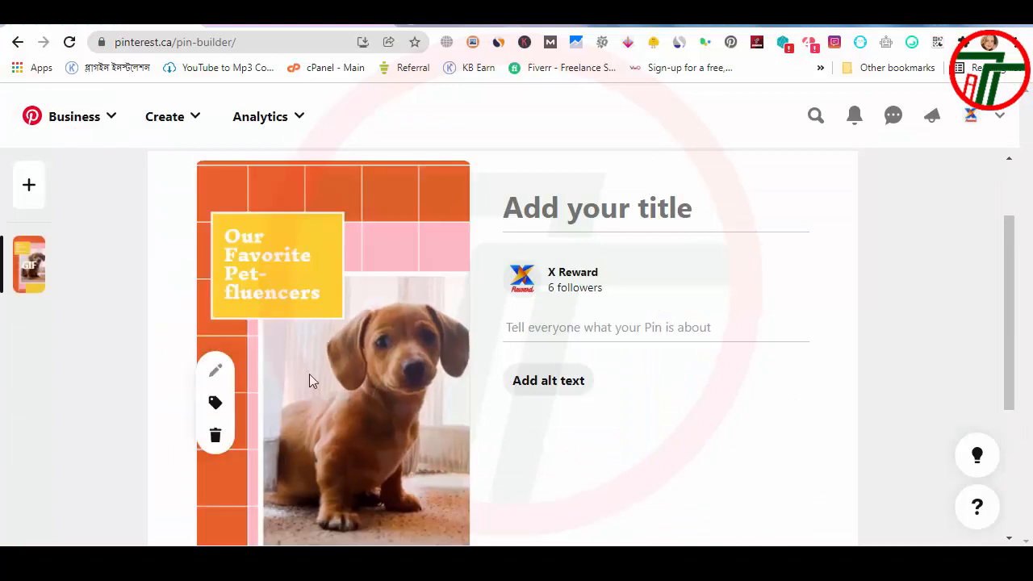
Step: Try pasting the copied heading into the pin's description, and cut the two-line text back out
{"action": "scroll", "coordinate": [314, 379], "scroll_direction": "down", "scroll_amount": 1}
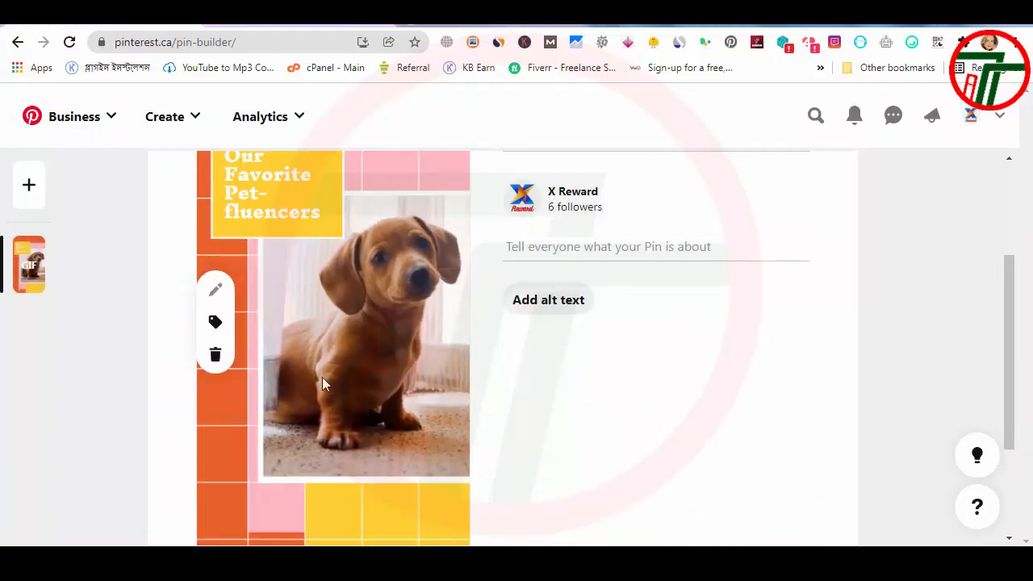
{"action": "left_click", "coordinate": [574, 244]}
{"action": "type", "text": "Our Favorite Pet-fluencers"}
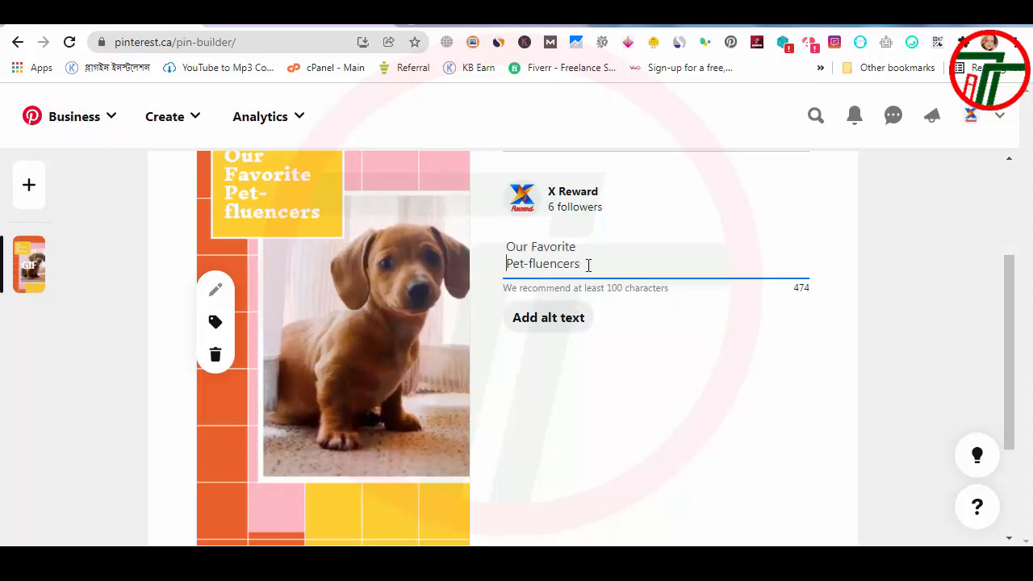
{"action": "left_click_drag", "start_coordinate": [587, 263], "coordinate": [492, 247]}
{"action": "key", "text": "ctrl+x"}
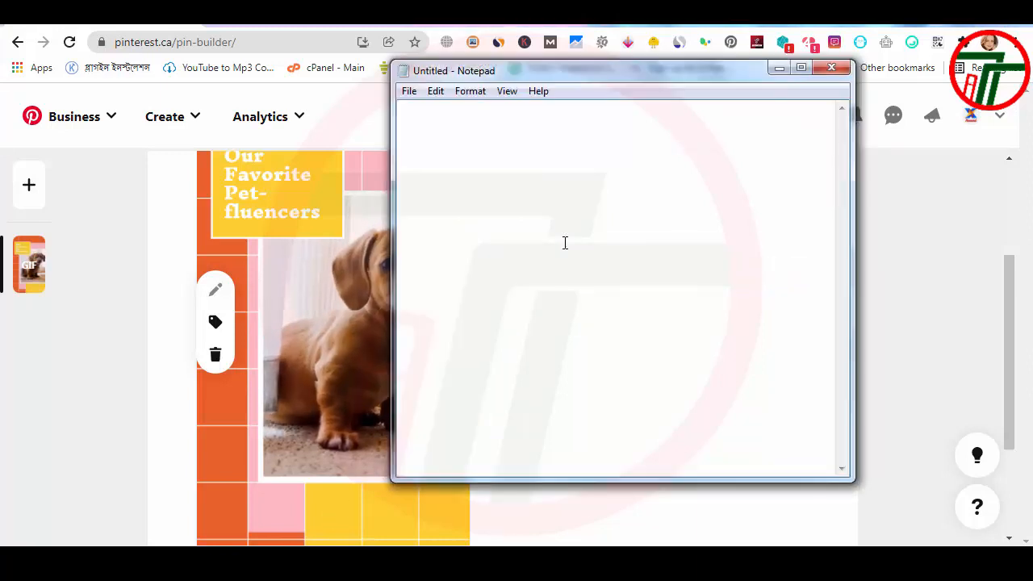
Step: In Notepad, paste the heading, join it into the single line "Our Favorite Pet-fluencers", and cut that line
{"action": "key", "text": "ctrl+v"}
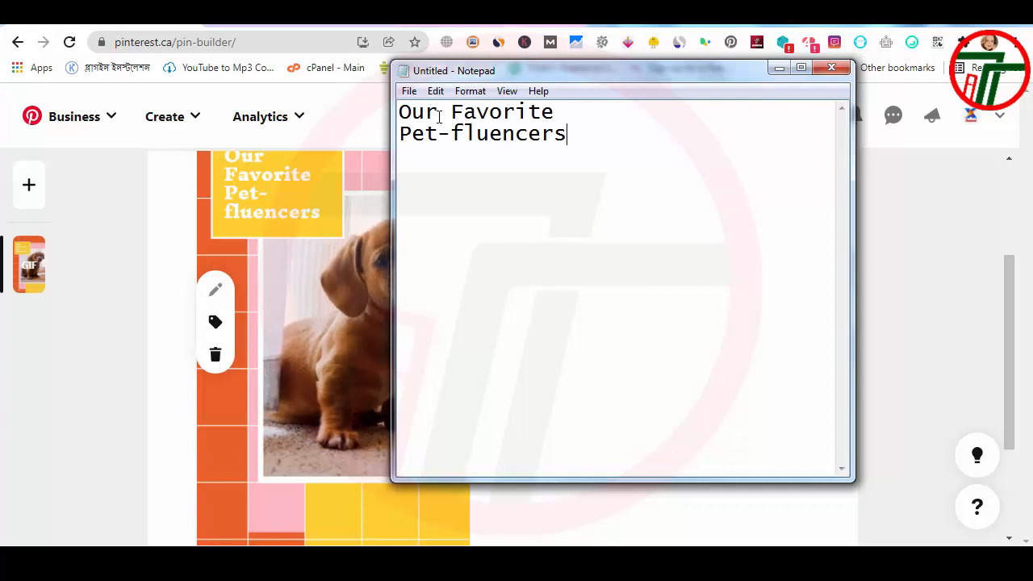
{"action": "key", "text": "BackSpace"}
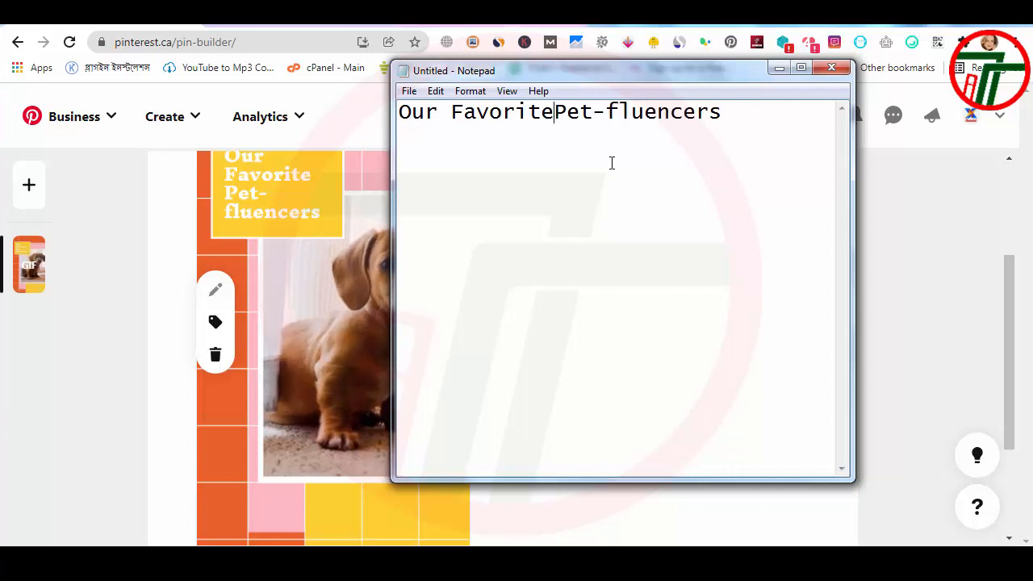
{"action": "key", "text": "ctrl+a"}
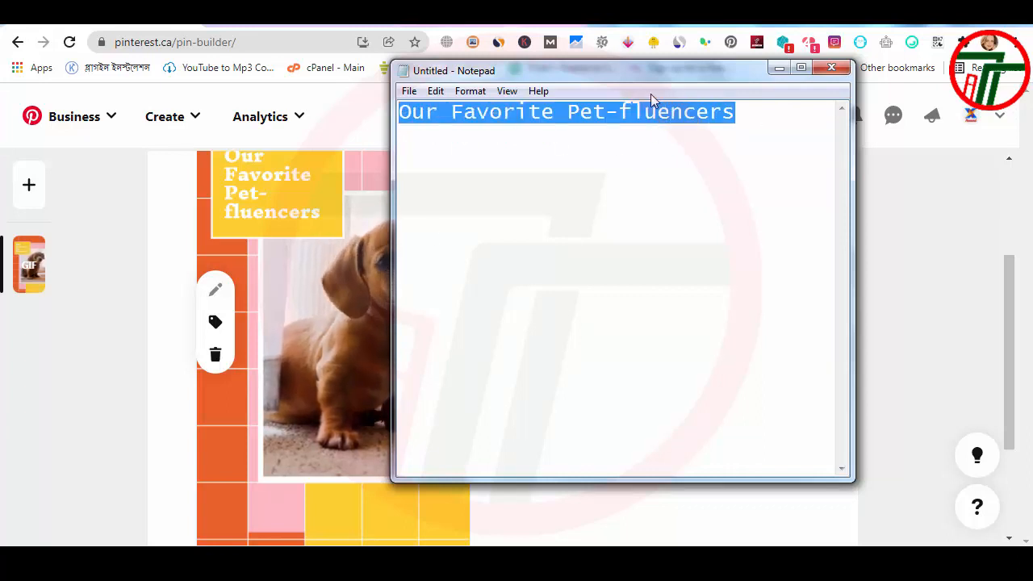
{"action": "key", "text": "ctrl+x"}
Step: Back in the Pinterest pin builder, fill both the pin's description and its title with "Our Favorite Pet-fluencers"
{"action": "left_click", "coordinate": [779, 70]}
{"action": "left_click", "coordinate": [656, 250]}
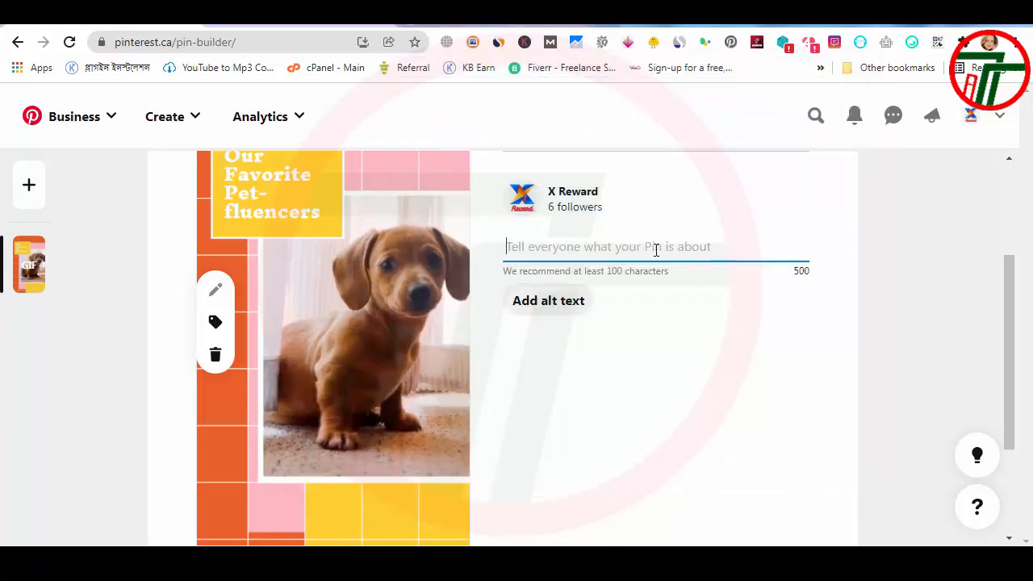
{"action": "key", "text": "ctrl+v"}
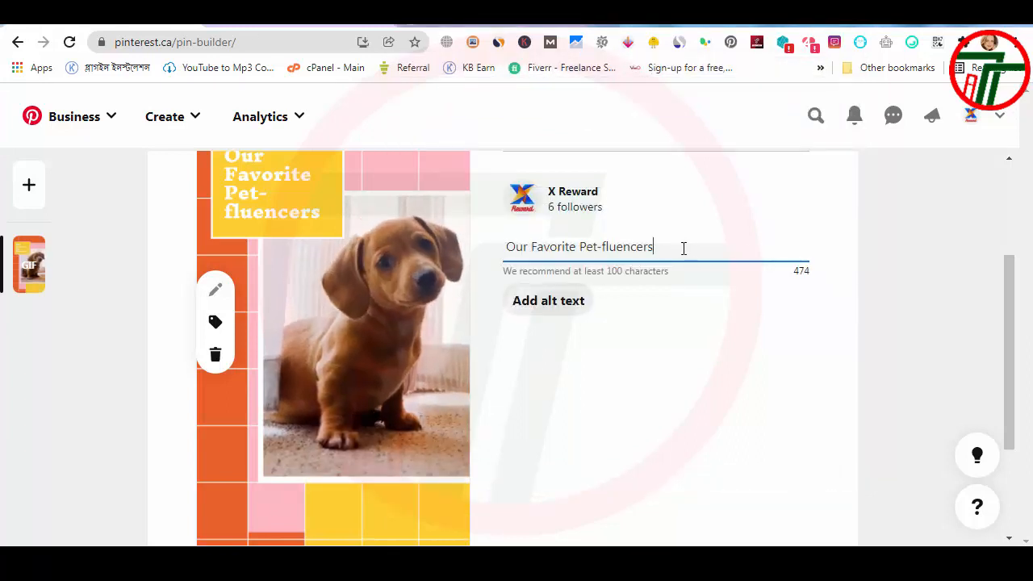
{"action": "scroll", "coordinate": [683, 249], "scroll_direction": "up", "scroll_amount": 3}
{"action": "left_click", "coordinate": [640, 323]}
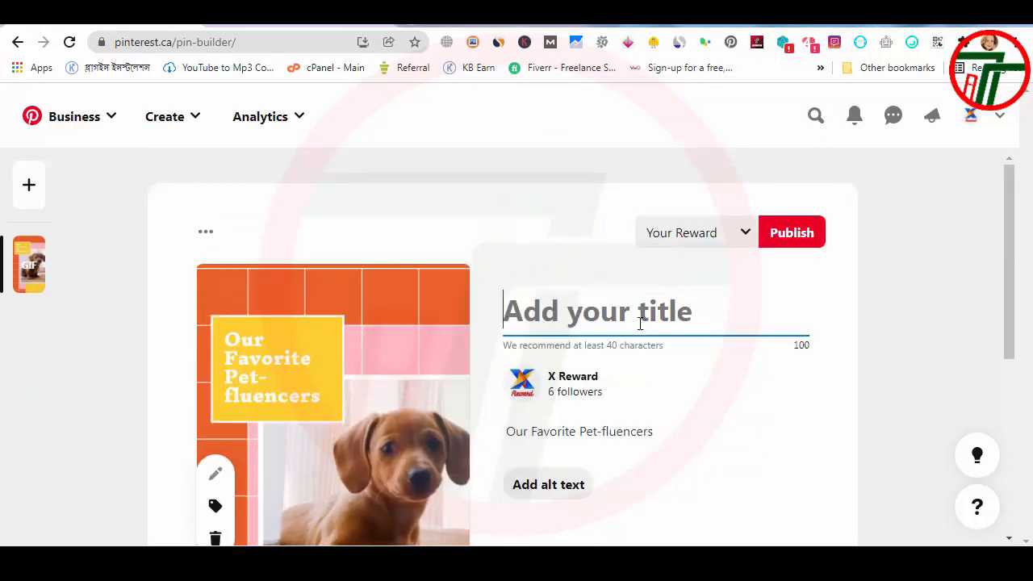
{"action": "key", "text": "ctrl+v"}
Step: Add the hashtags "#animal #dog #pet" to the pin's description, below a blank line
{"action": "scroll", "coordinate": [640, 323], "scroll_direction": "down", "scroll_amount": 3}
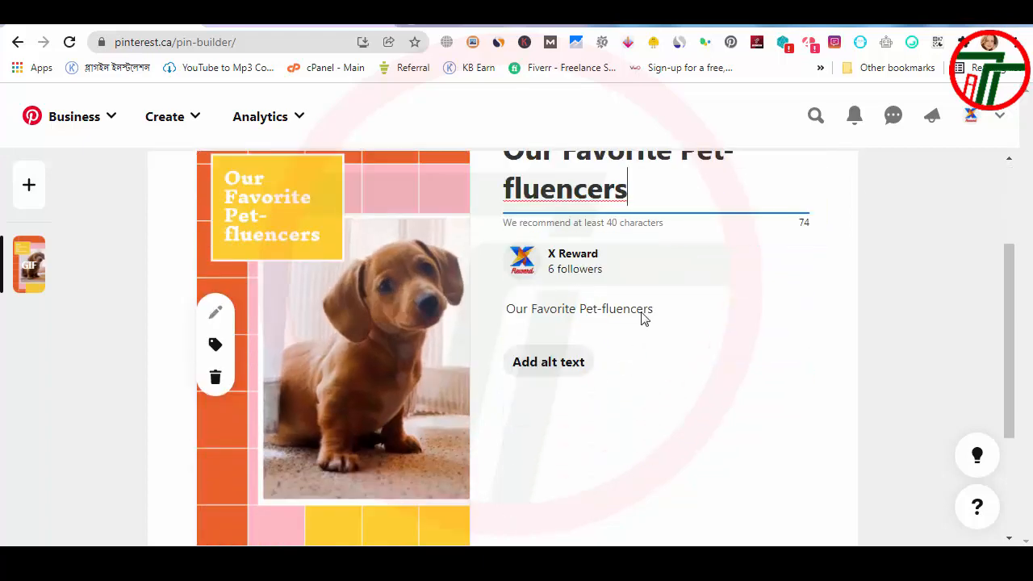
{"action": "scroll", "coordinate": [632, 346], "scroll_direction": "down", "scroll_amount": 2}
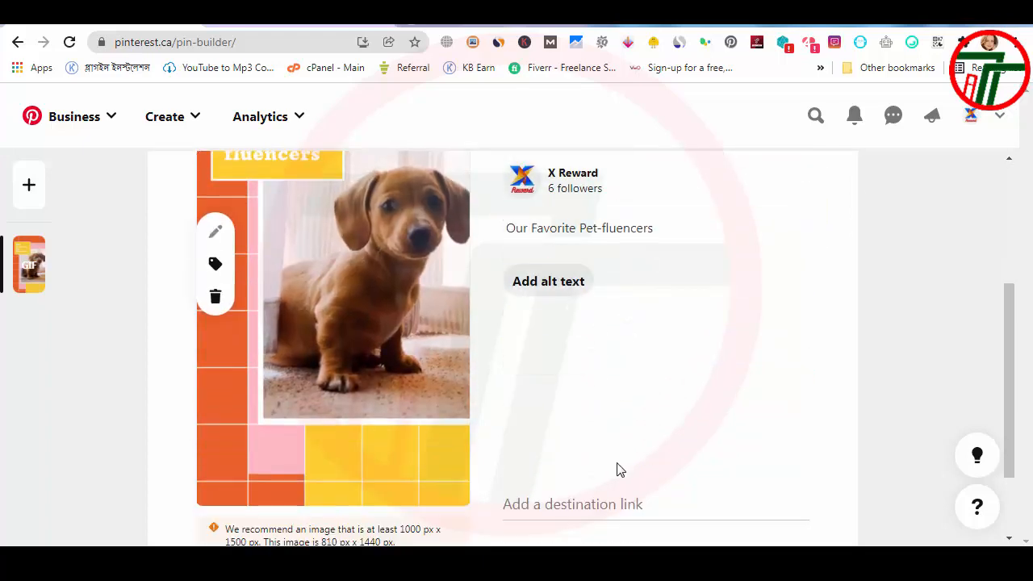
{"action": "scroll", "coordinate": [620, 470], "scroll_direction": "down", "scroll_amount": 2}
{"action": "scroll", "coordinate": [619, 438], "scroll_direction": "up", "scroll_amount": 4}
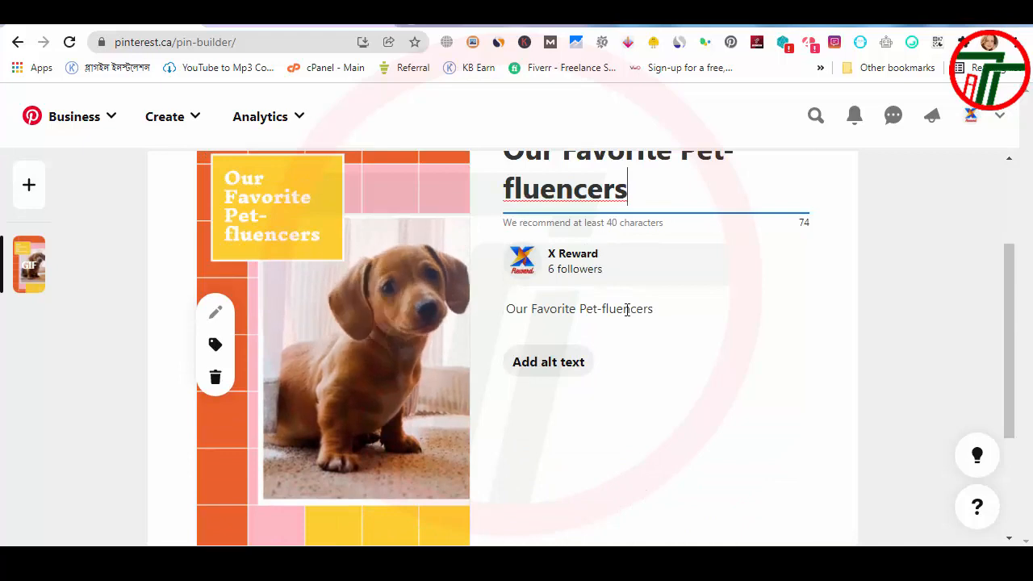
{"action": "left_click", "coordinate": [626, 310]}
{"action": "scroll", "coordinate": [685, 323], "scroll_direction": "down", "scroll_amount": 4}
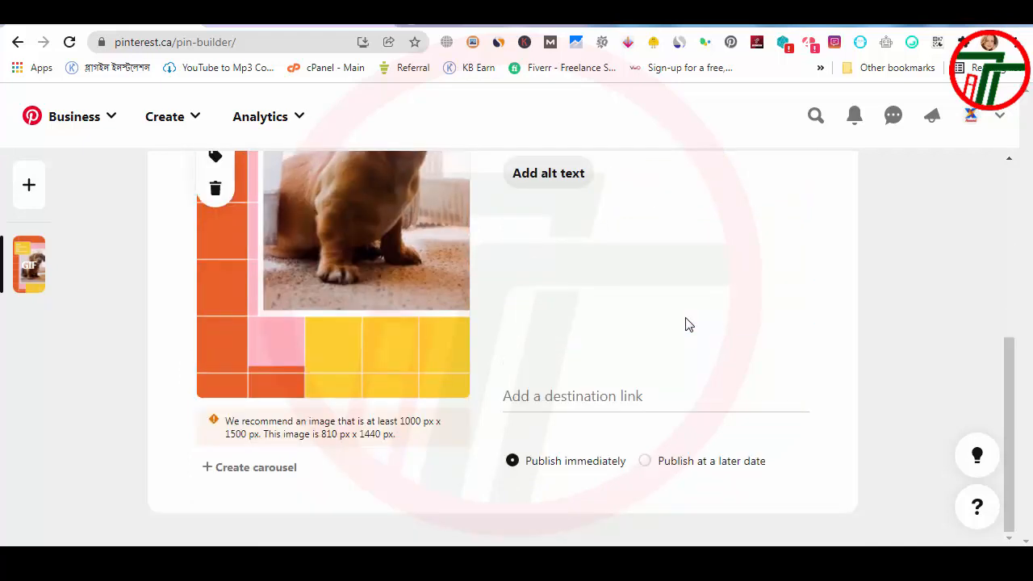
{"action": "scroll", "coordinate": [685, 322], "scroll_direction": "up", "scroll_amount": 3}
{"action": "key", "text": "Return"}
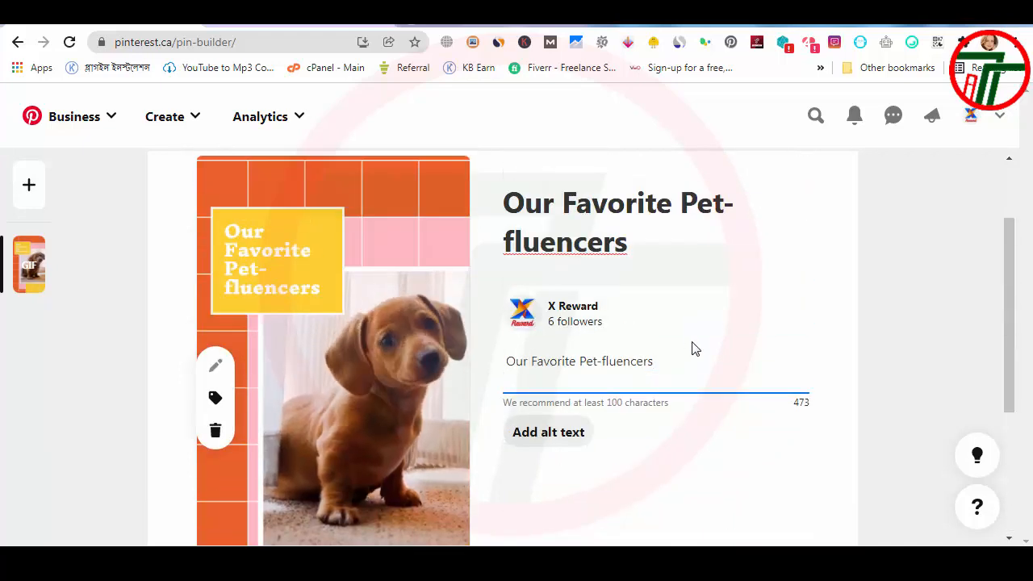
{"action": "key", "text": "Return"}
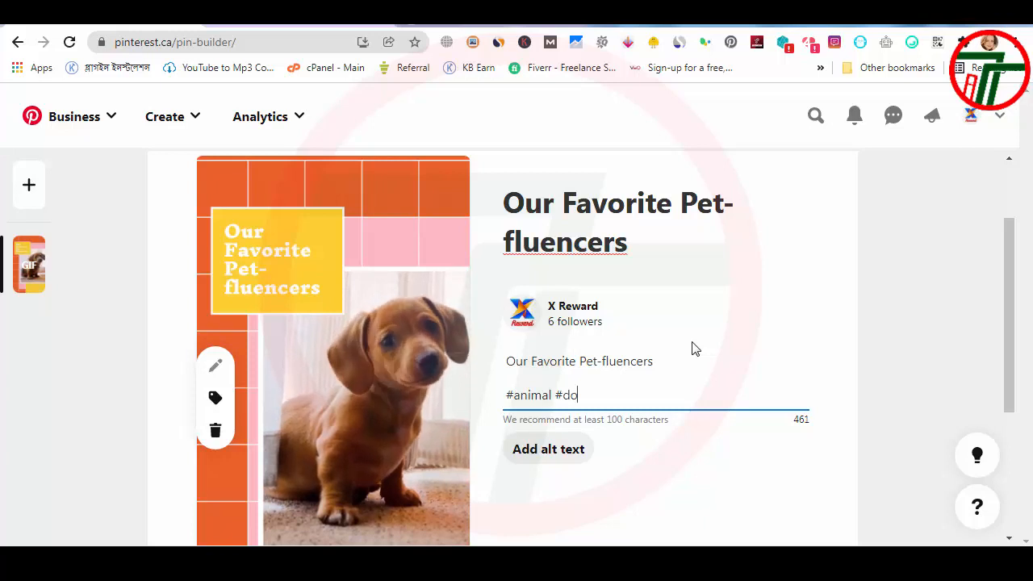
{"action": "type", "text": "#pet"}
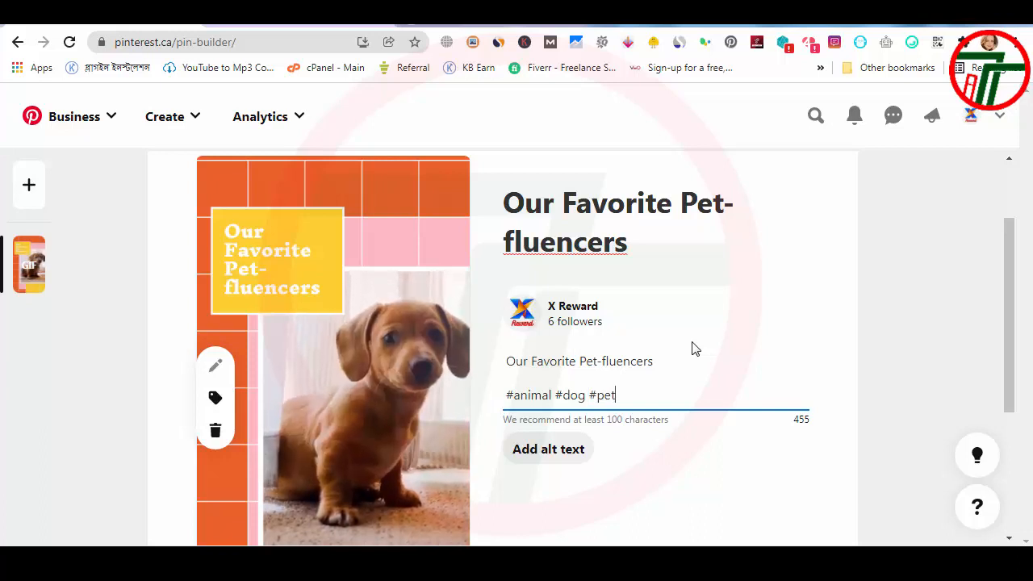
{"action": "scroll", "coordinate": [643, 421], "scroll_direction": "down", "scroll_amount": 1}
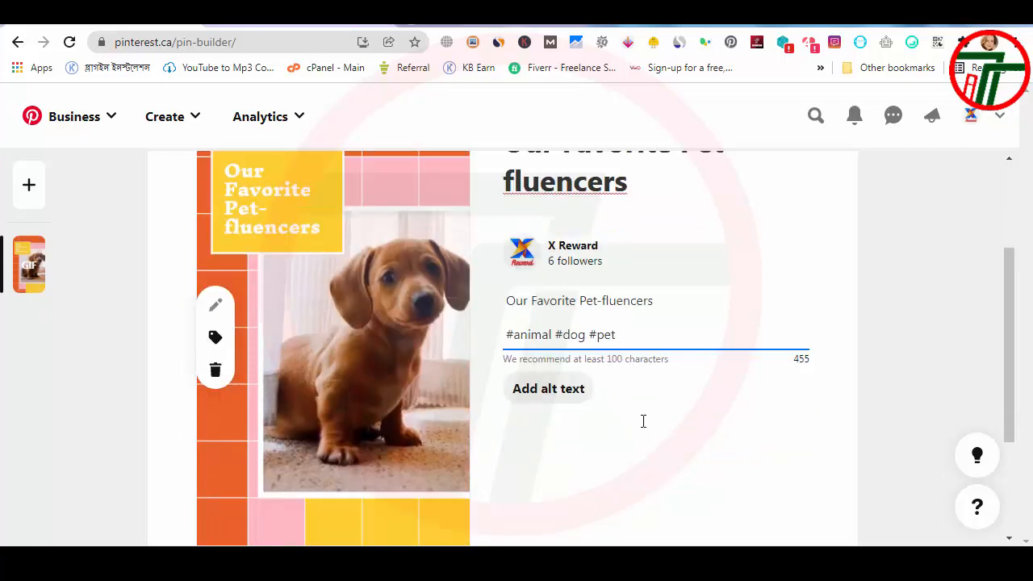
{"action": "scroll", "coordinate": [643, 420], "scroll_direction": "down", "scroll_amount": 3}
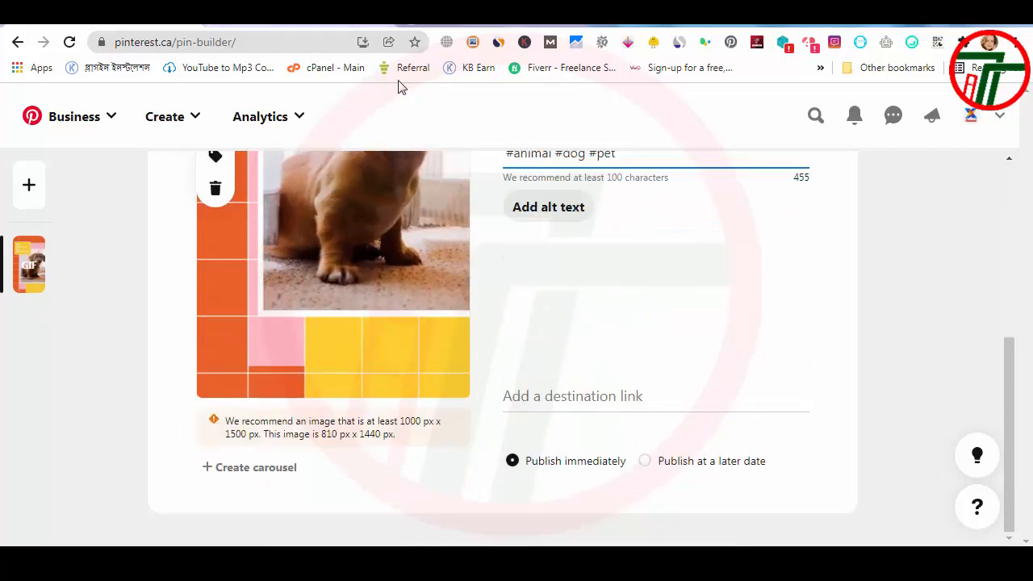
{"action": "left_click", "coordinate": [345, 20]}
{"action": "left_click", "coordinate": [227, 41]}
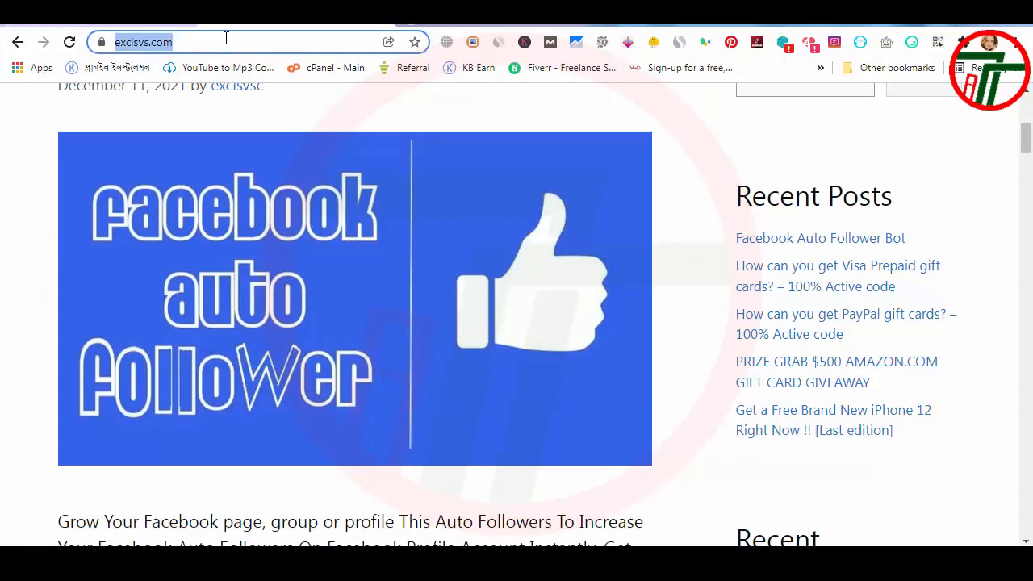
{"action": "left_click", "coordinate": [161, 19]}
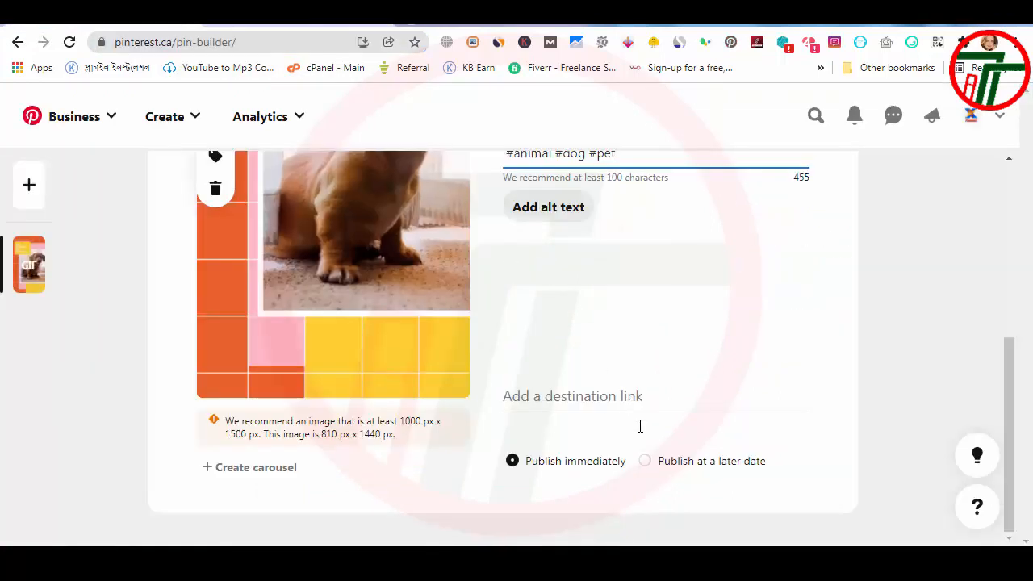
{"action": "left_click", "coordinate": [636, 399]}
{"action": "key", "text": "ctrl+v"}
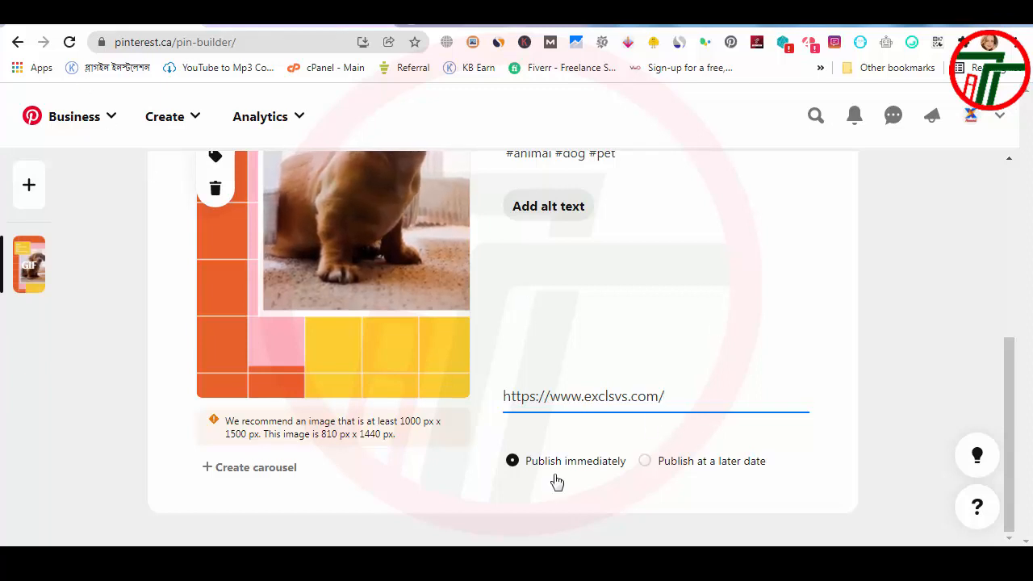
Step: Set the pin to publish at a later date, on 01/01/2022 at 12:00 PM
{"action": "left_click", "coordinate": [647, 462]}
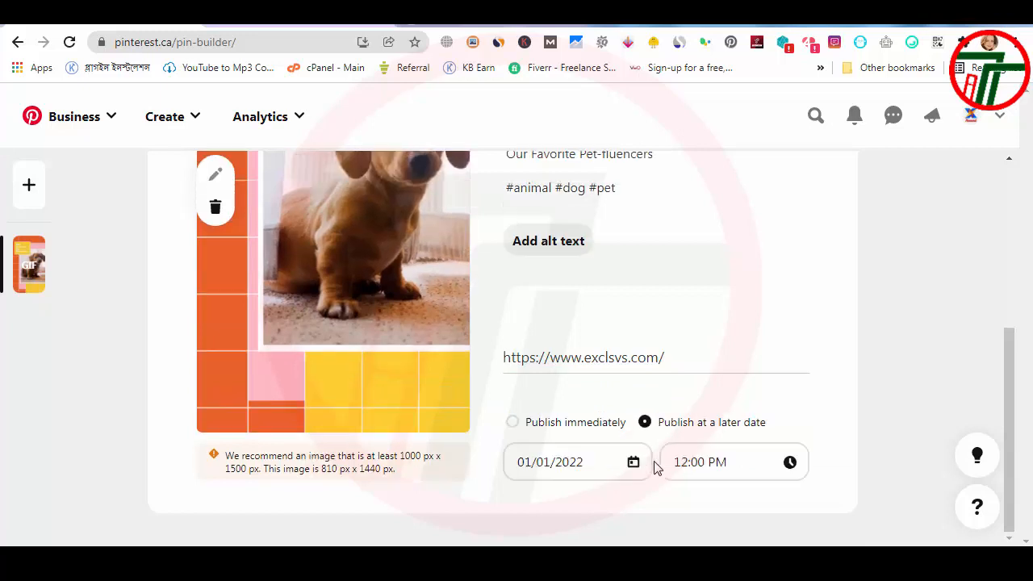
{"action": "left_click", "coordinate": [733, 461]}
{"action": "scroll", "coordinate": [610, 277], "scroll_direction": "up", "scroll_amount": 4}
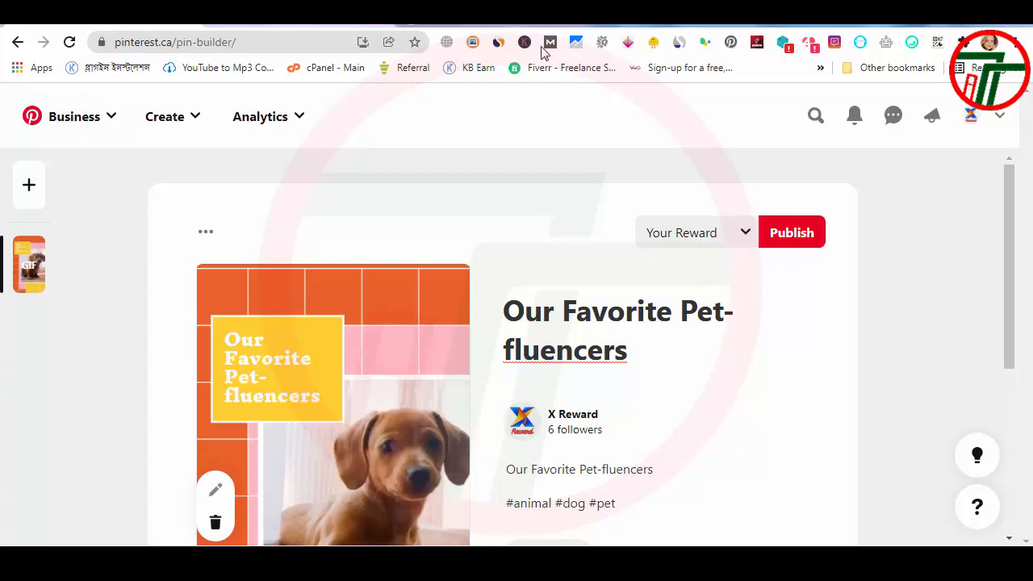
Step: Create a new, non-secret board named "Funny Time" and assign the pin to it
{"action": "left_click", "coordinate": [762, 238]}
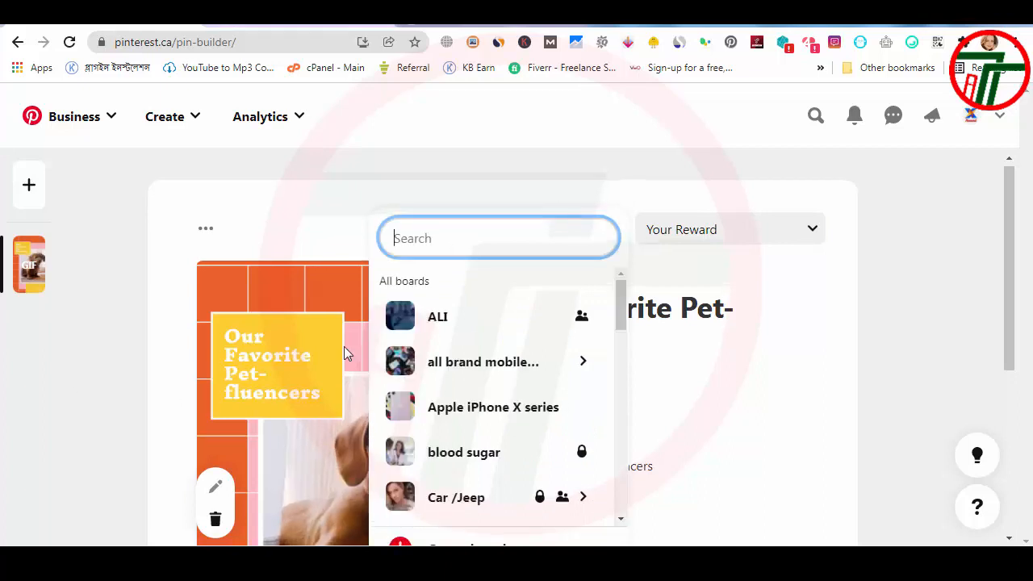
{"action": "scroll", "coordinate": [343, 352], "scroll_direction": "down", "scroll_amount": 1}
{"action": "scroll", "coordinate": [415, 428], "scroll_direction": "down", "scroll_amount": 1}
{"action": "left_click", "coordinate": [447, 476]}
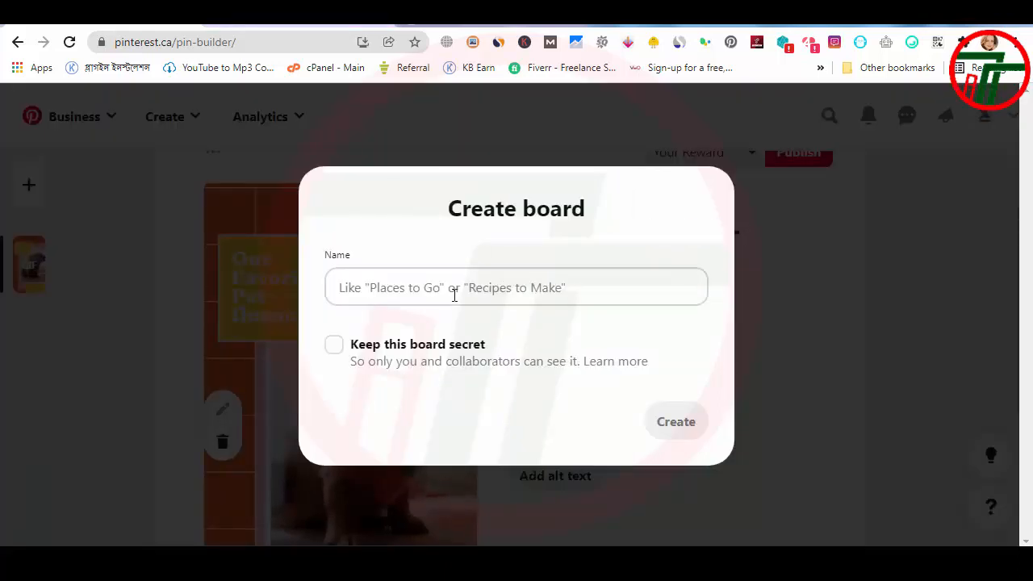
{"action": "left_click", "coordinate": [429, 287]}
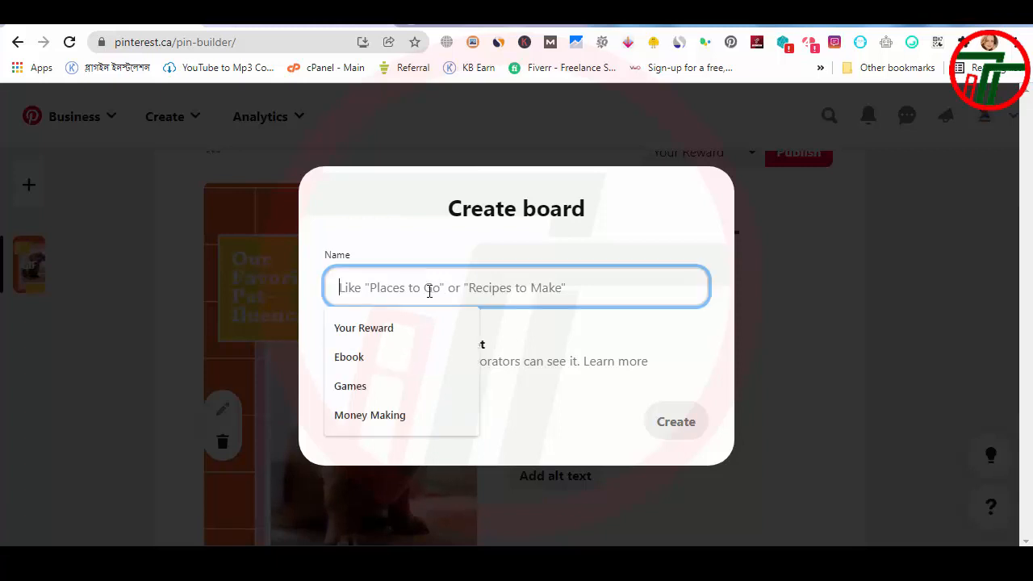
{"action": "type", "text": "An"}
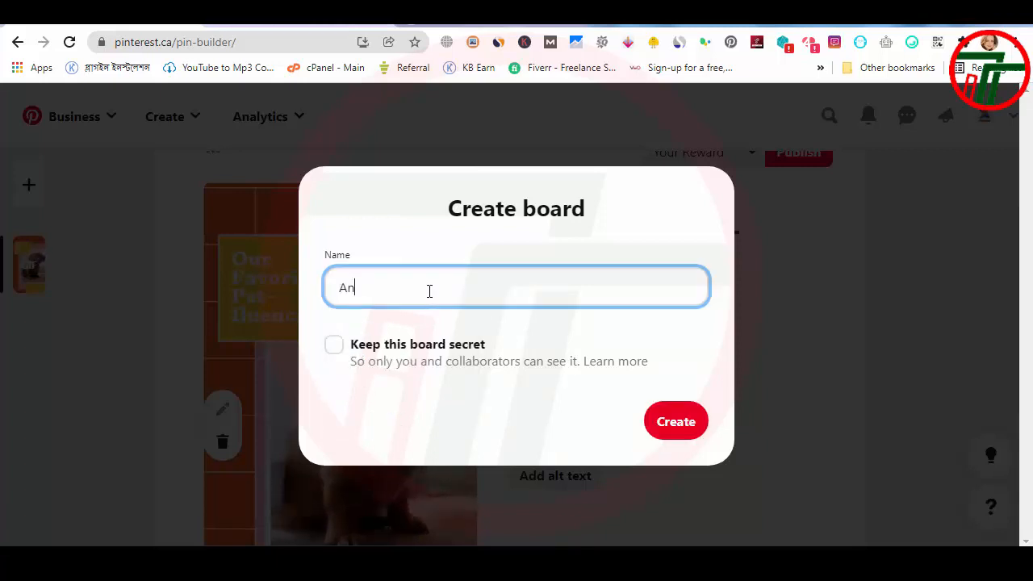
{"action": "type", "text": "imal"}
{"action": "key", "text": "BackSpace"}
{"action": "key", "text": "BackSpace"}
{"action": "key", "text": "BackSpace"}
{"action": "key", "text": "BackSpace"}
{"action": "key", "text": "BackSpace"}
{"action": "key", "text": "BackSpace"}
{"action": "type", "text": "Funny Time"}
{"action": "left_click", "coordinate": [677, 424]}
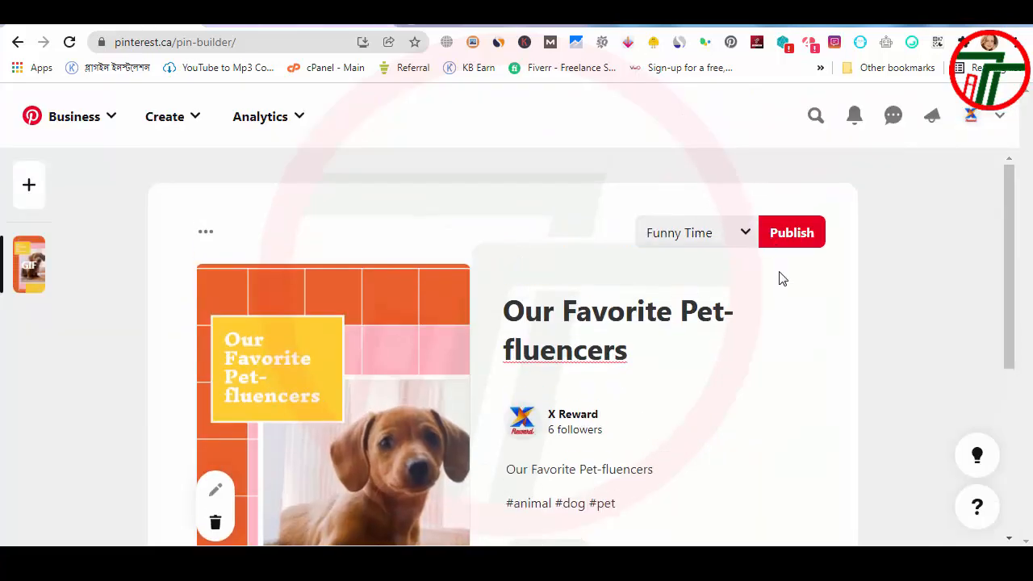
Step: Check the pin's schedule, description and title, and submit the pin for publication
{"action": "scroll", "coordinate": [780, 283], "scroll_direction": "down", "scroll_amount": 4}
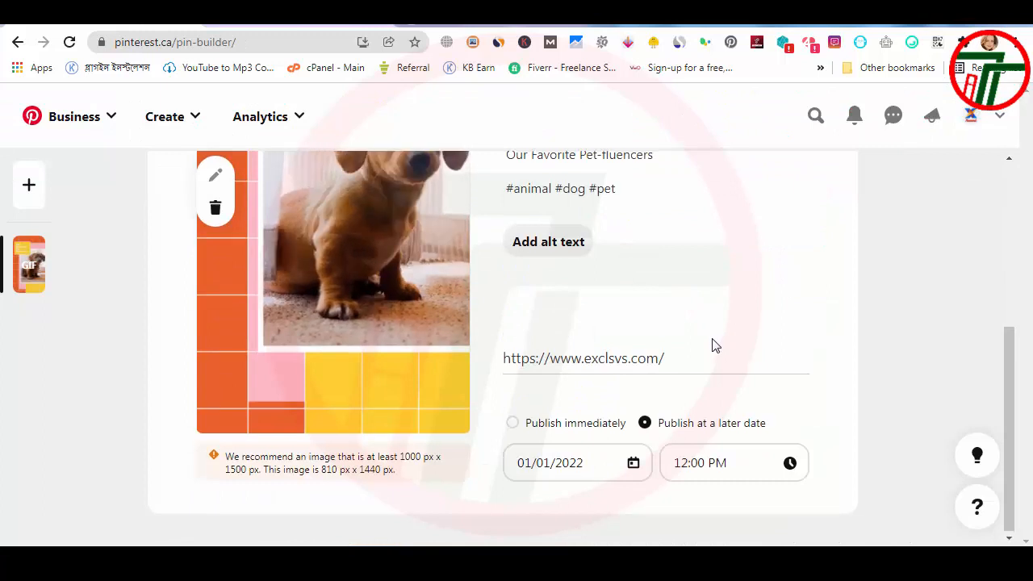
{"action": "scroll", "coordinate": [713, 346], "scroll_direction": "up", "scroll_amount": 3}
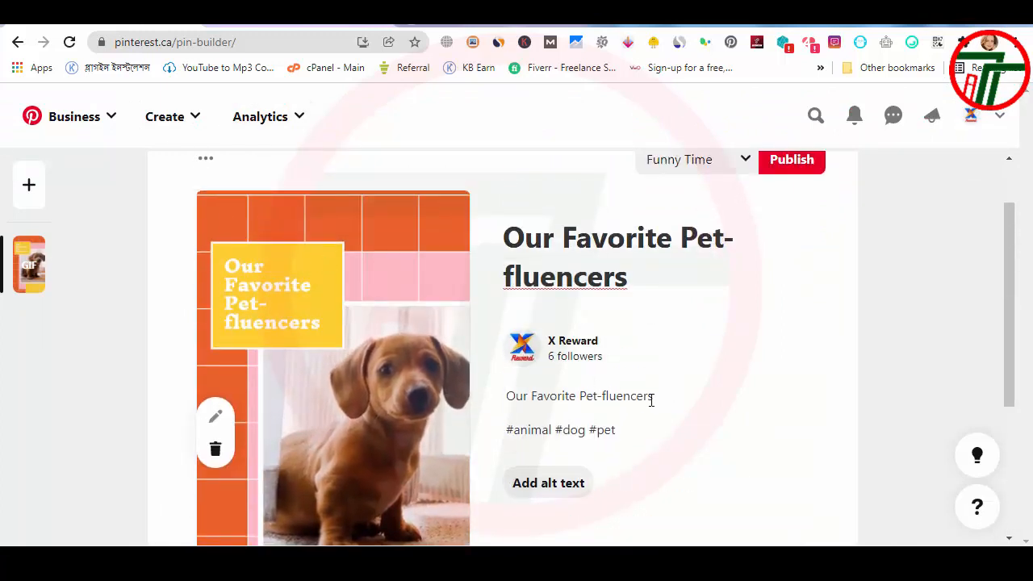
{"action": "left_click", "coordinate": [675, 396]}
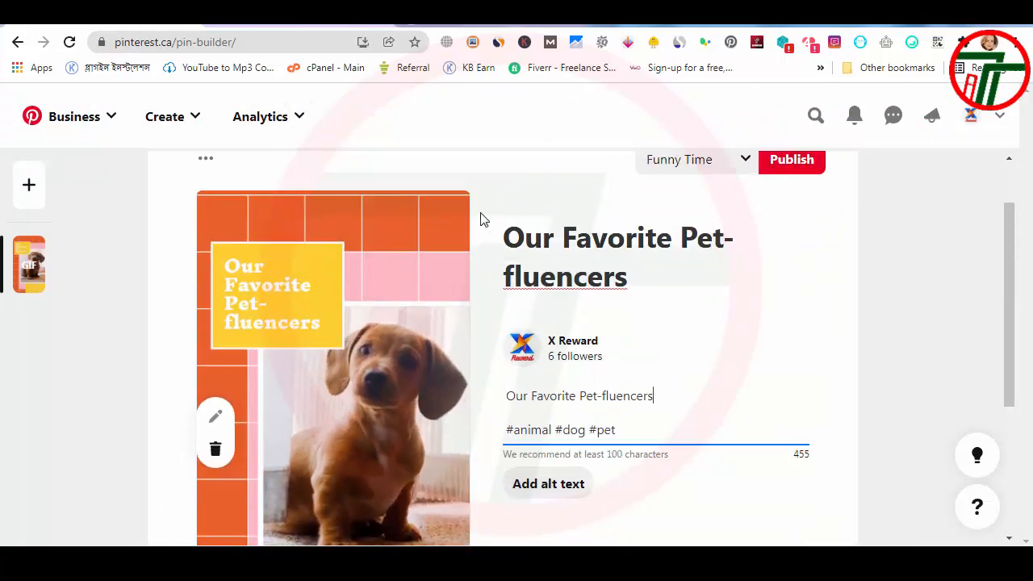
{"action": "left_click_drag", "start_coordinate": [556, 276], "coordinate": [626, 276]}
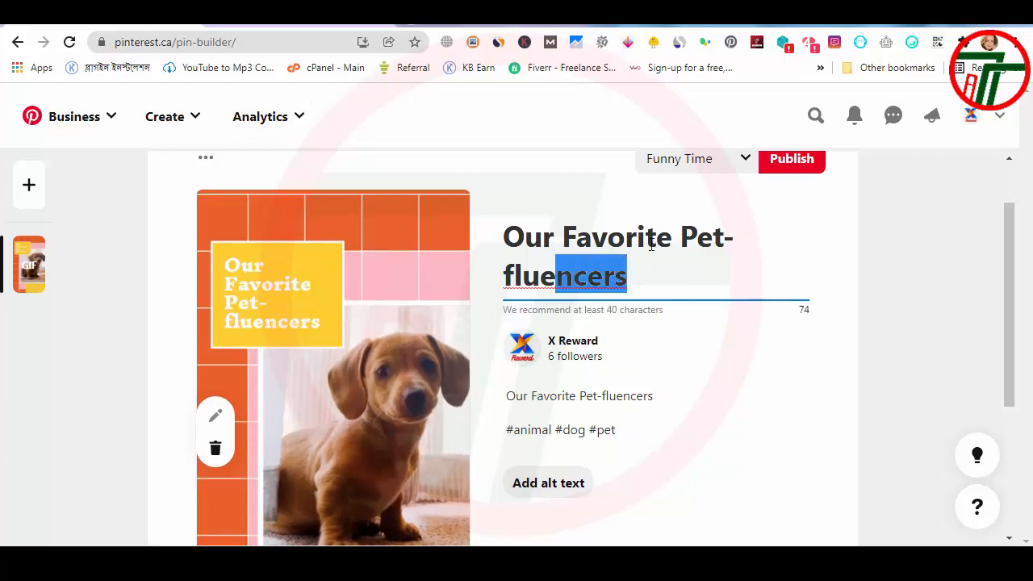
{"action": "left_click", "coordinate": [799, 168]}
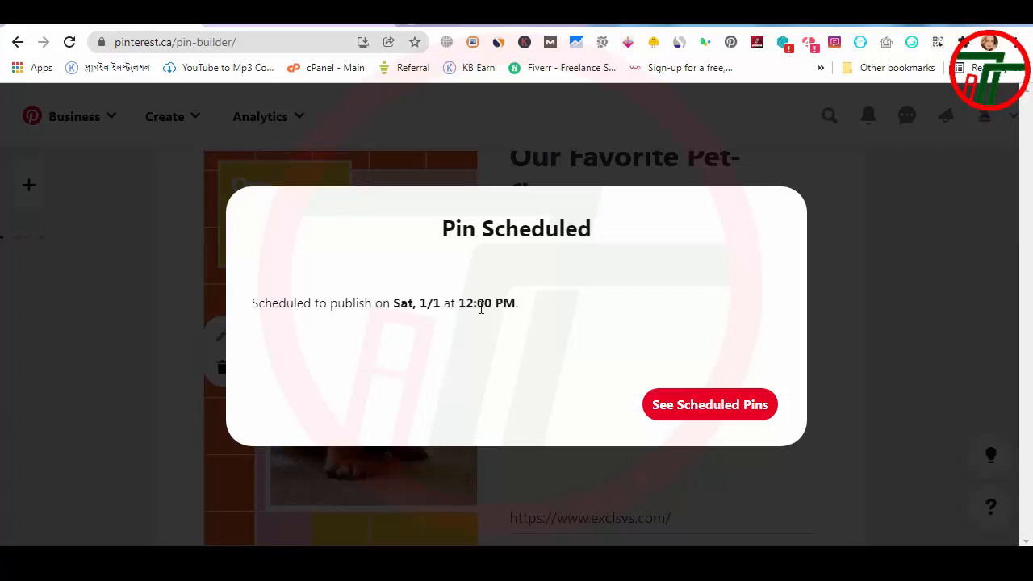
Step: Open the scheduled pins and publish "Our Favorite Pet-fluencers" immediately, overriding its scheduled date
{"action": "left_click", "coordinate": [749, 416]}
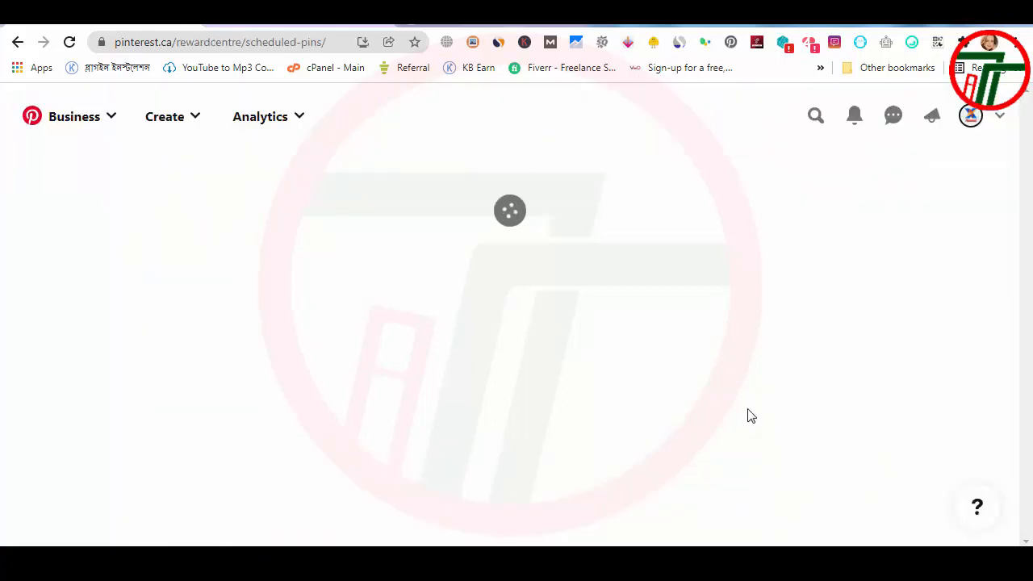
{"action": "scroll", "coordinate": [390, 304], "scroll_direction": "down", "scroll_amount": 2}
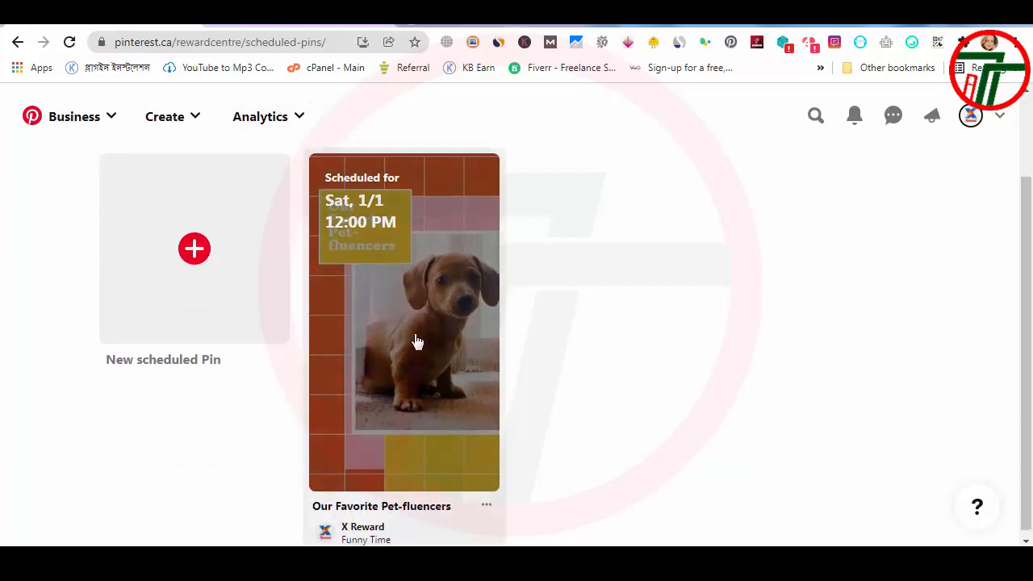
{"action": "left_click", "coordinate": [486, 498]}
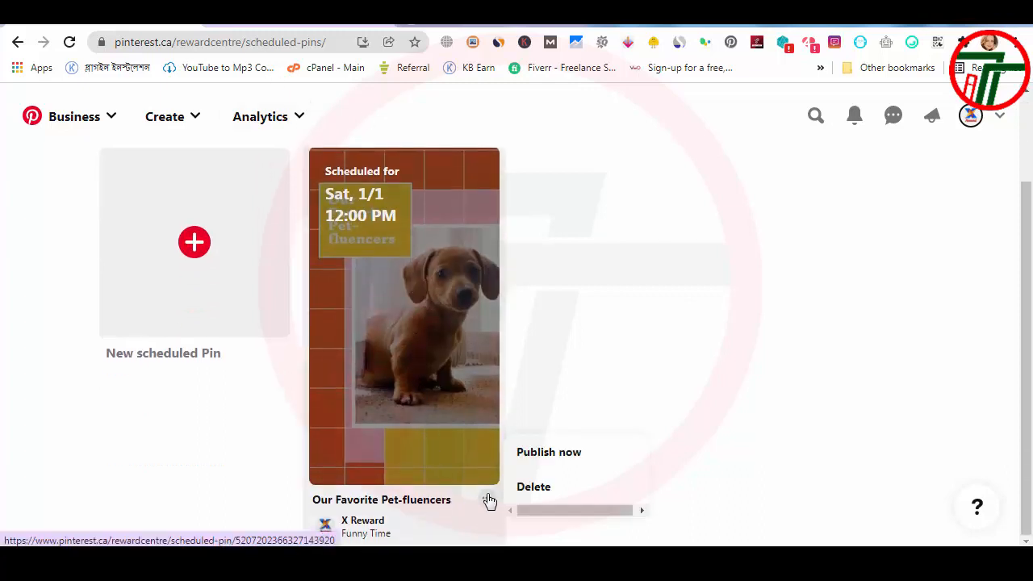
{"action": "left_click", "coordinate": [582, 464]}
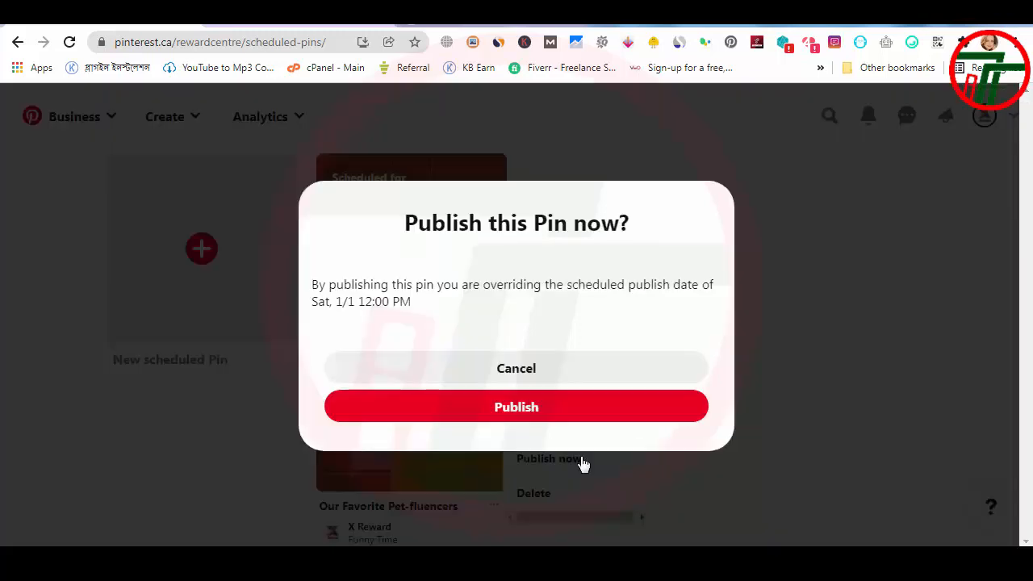
{"action": "left_click", "coordinate": [563, 417]}
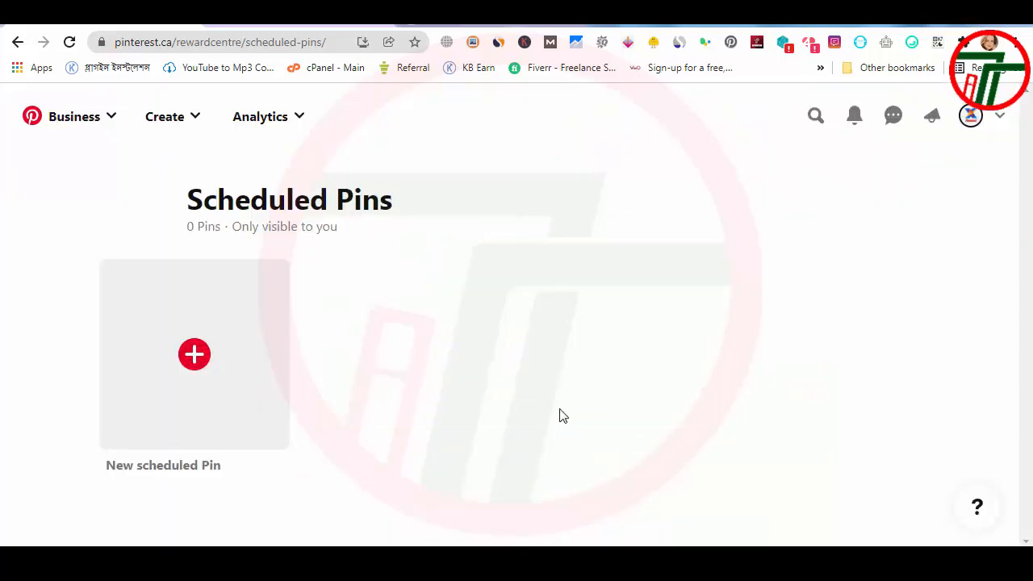
Step: Open the newly published pin and save it to the "Funny Time" board
{"action": "left_click", "coordinate": [468, 504]}
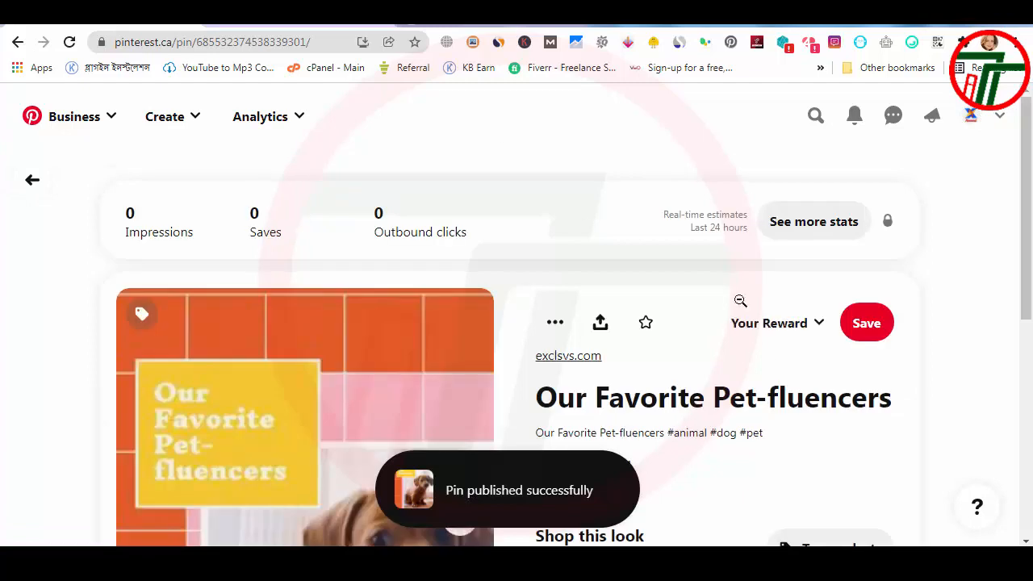
{"action": "left_click", "coordinate": [794, 329]}
{"action": "scroll", "coordinate": [473, 420], "scroll_direction": "down", "scroll_amount": 8}
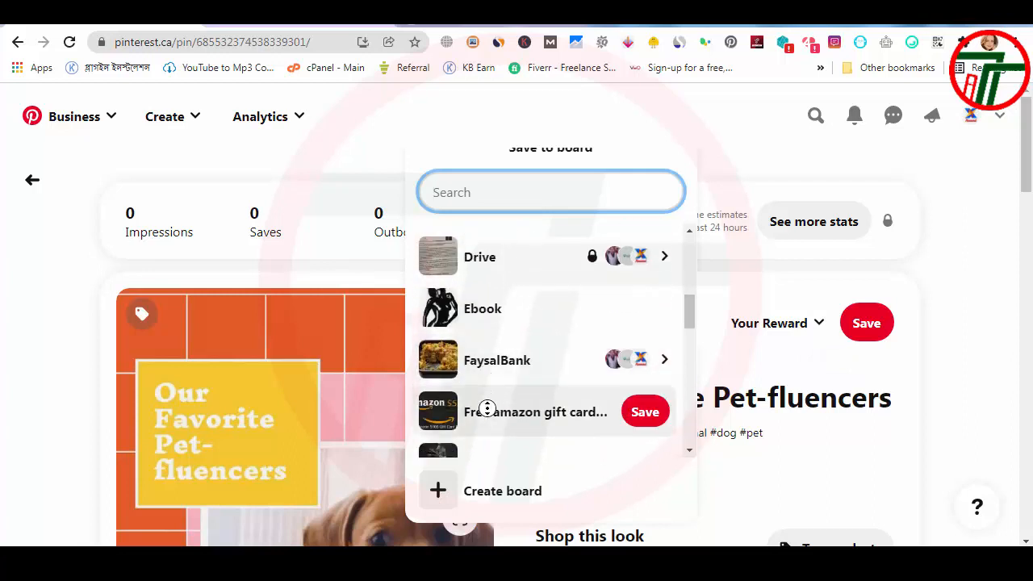
{"action": "scroll", "coordinate": [487, 409], "scroll_direction": "up", "scroll_amount": 8}
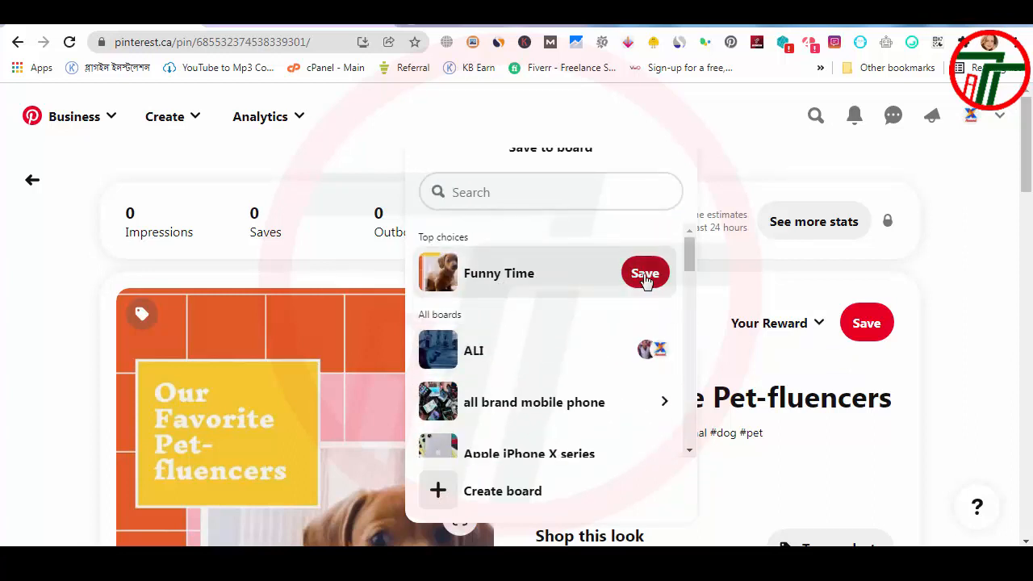
{"action": "left_click", "coordinate": [644, 274]}
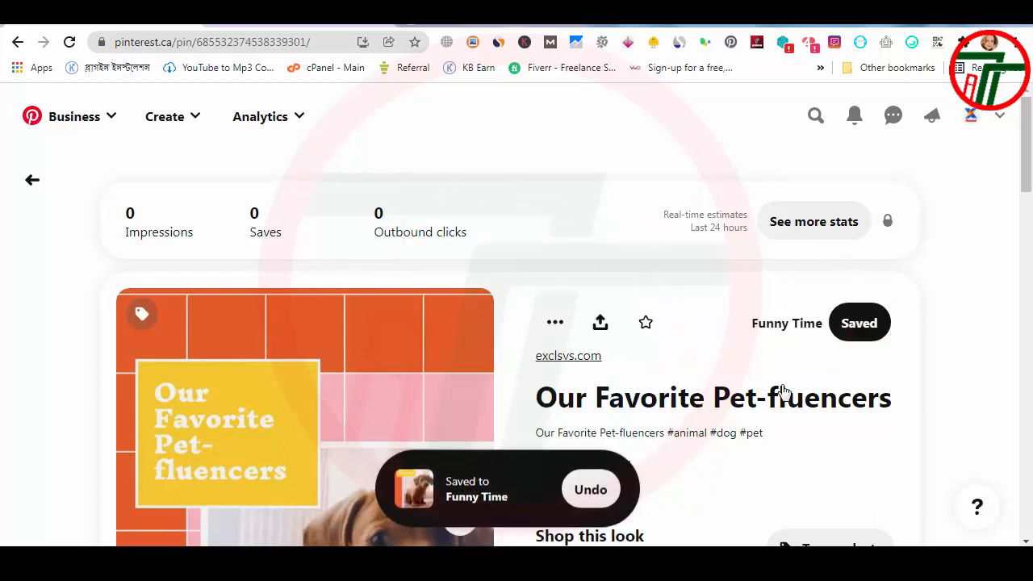
Step: Look over the published pin and its options, and send the pin to one of the suggested contacts
{"action": "scroll", "coordinate": [564, 452], "scroll_direction": "down", "scroll_amount": 5}
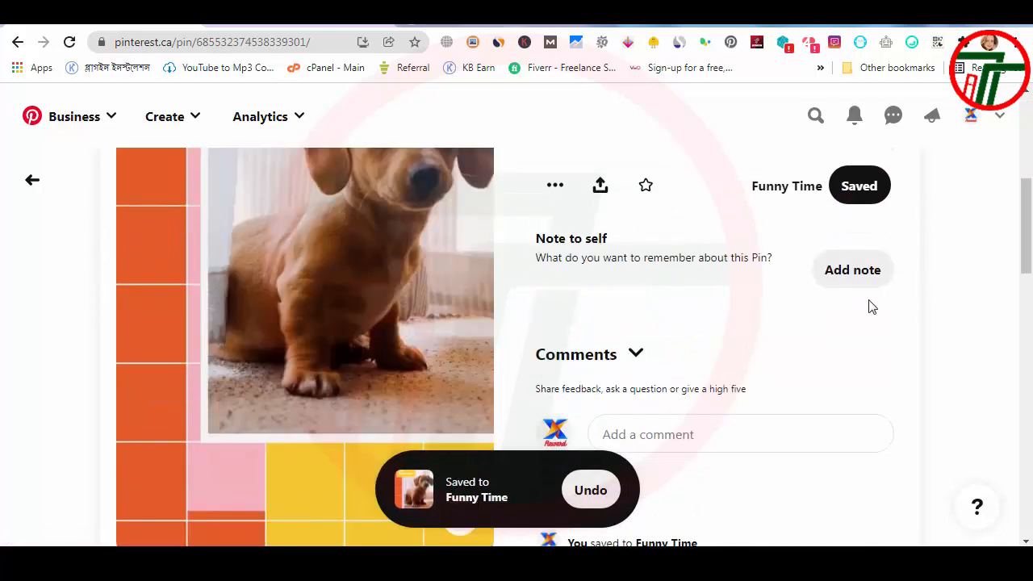
{"action": "scroll", "coordinate": [544, 315], "scroll_direction": "down", "scroll_amount": 3}
{"action": "scroll", "coordinate": [524, 329], "scroll_direction": "down", "scroll_amount": 1}
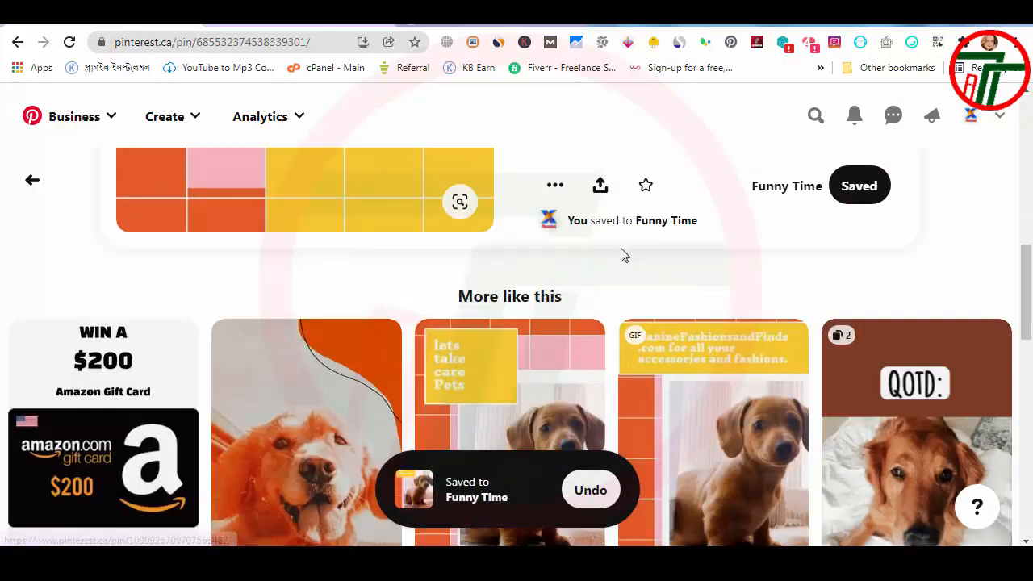
{"action": "left_click", "coordinate": [557, 187]}
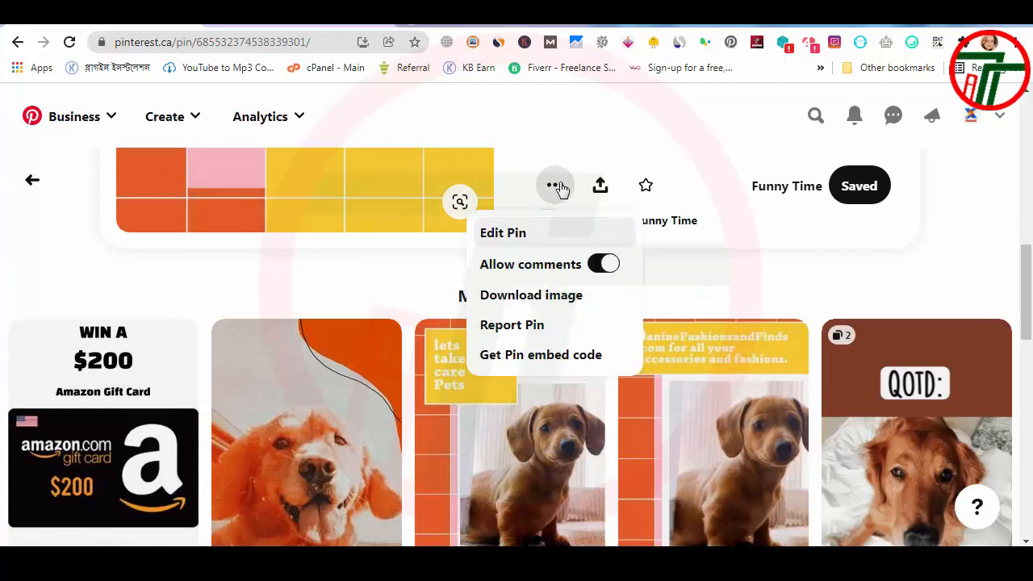
{"action": "left_click", "coordinate": [601, 187]}
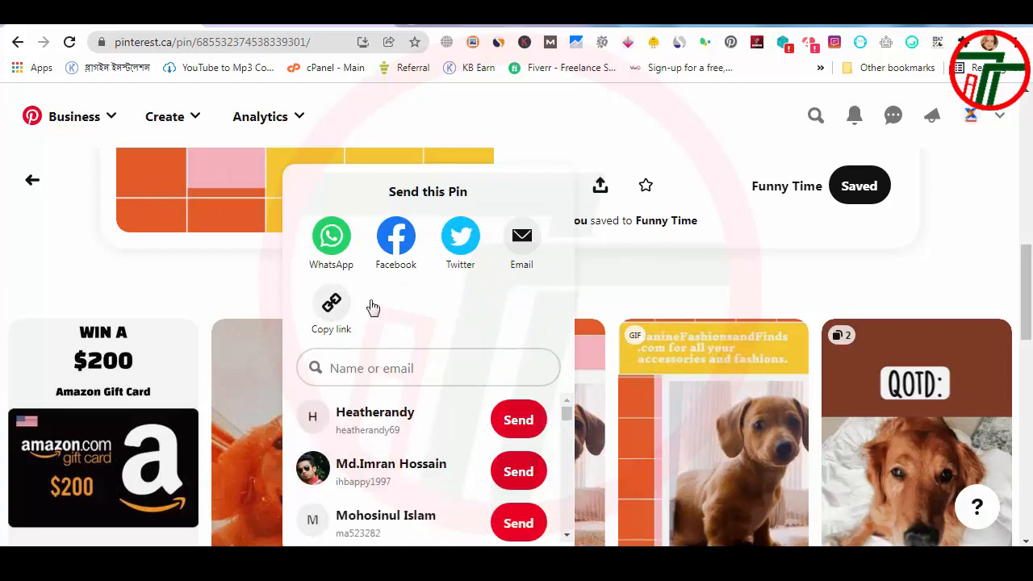
{"action": "scroll", "coordinate": [529, 494], "scroll_direction": "down", "scroll_amount": 1}
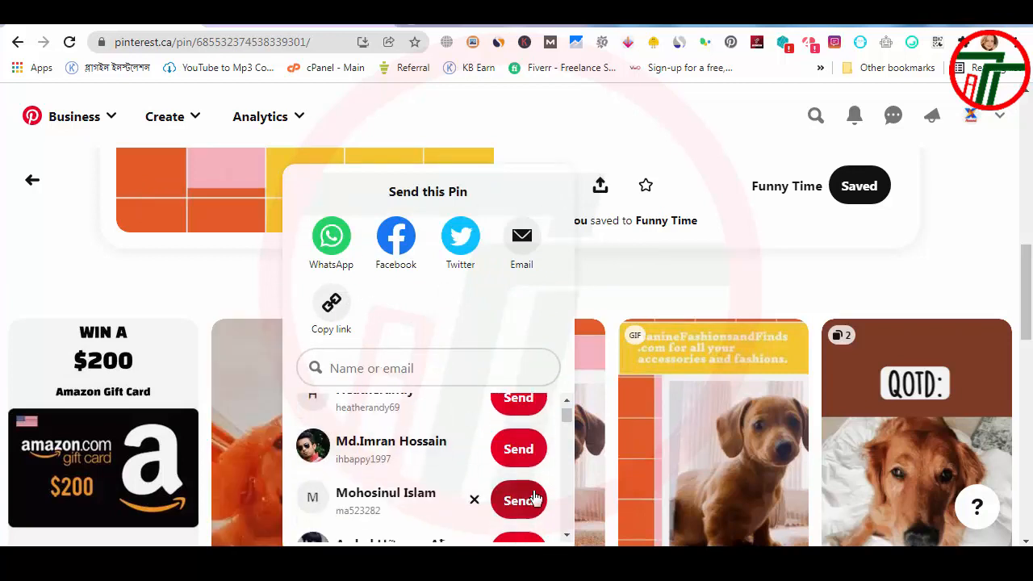
{"action": "left_click", "coordinate": [518, 496]}
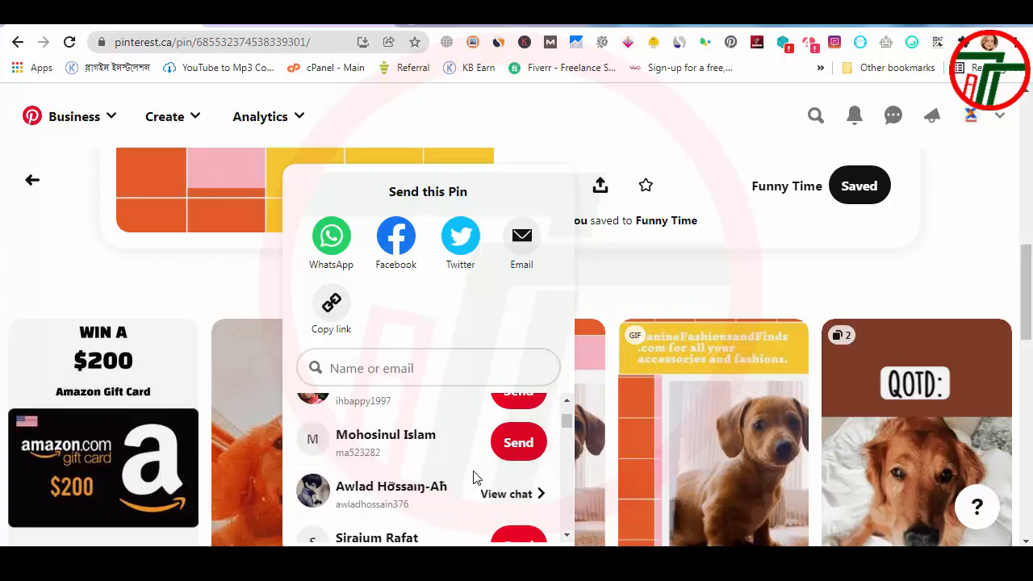
{"action": "scroll", "coordinate": [474, 477], "scroll_direction": "up", "scroll_amount": 1}
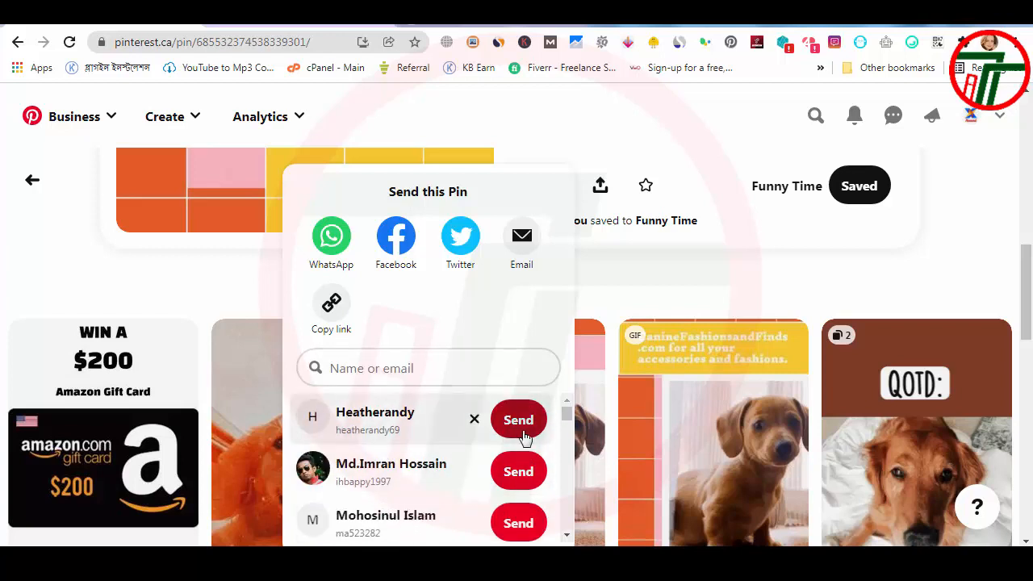
{"action": "scroll", "coordinate": [493, 443], "scroll_direction": "down", "scroll_amount": 1}
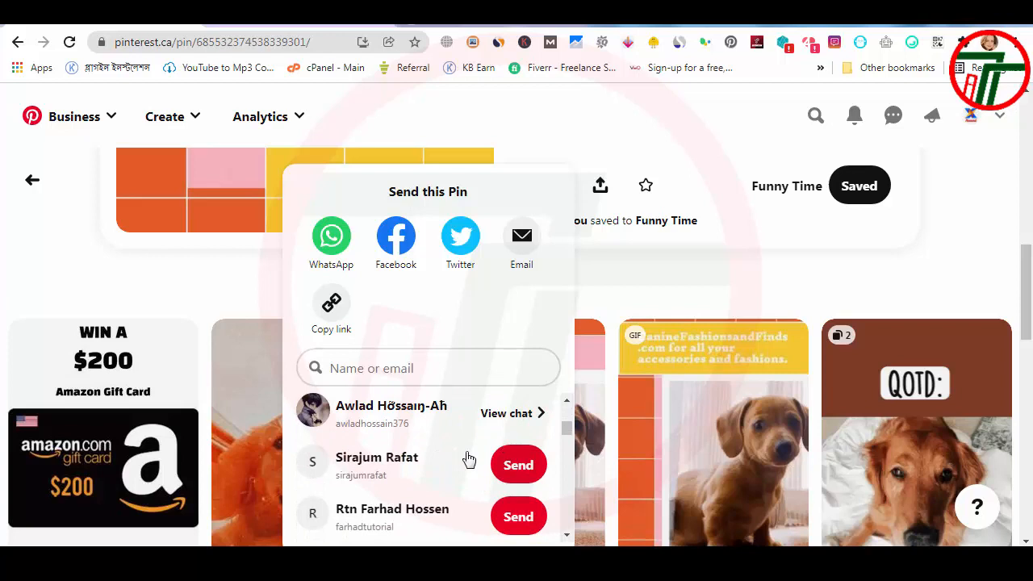
Step: Search the pin's recipients by name and send the pin to two of the matching accounts
{"action": "left_click", "coordinate": [396, 370]}
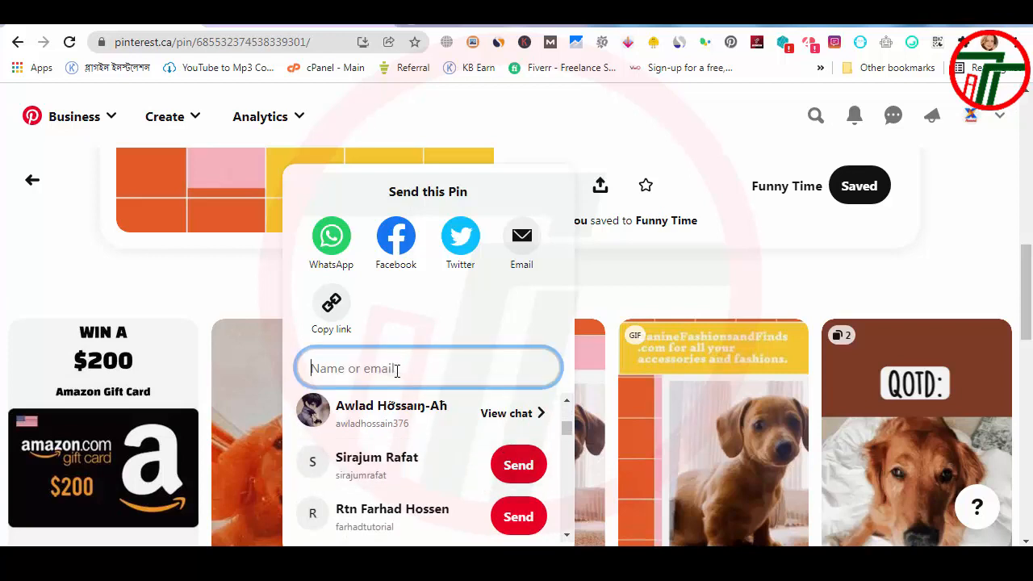
{"action": "type", "text": "irana"}
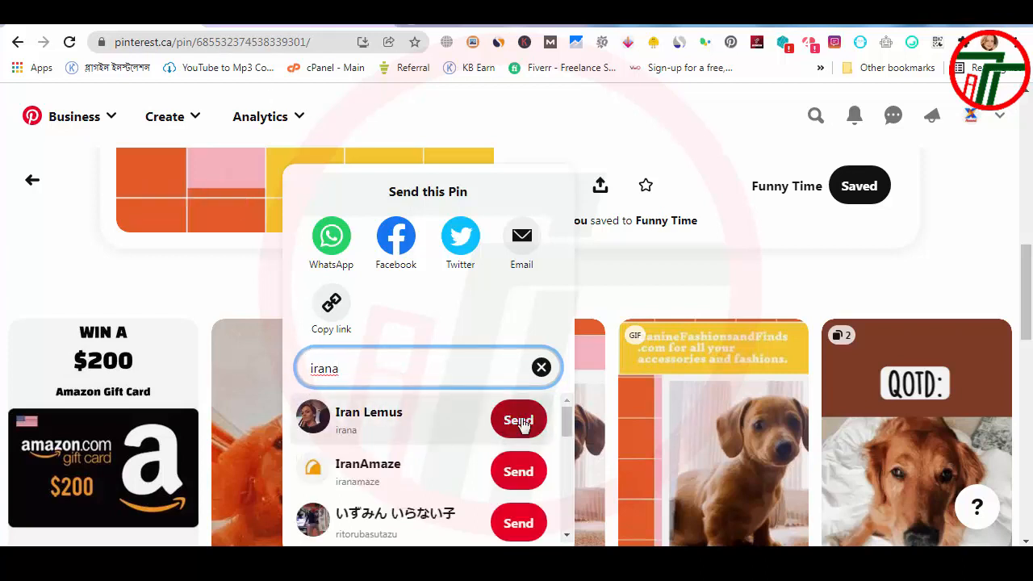
{"action": "left_click", "coordinate": [520, 421]}
{"action": "left_click", "coordinate": [518, 522]}
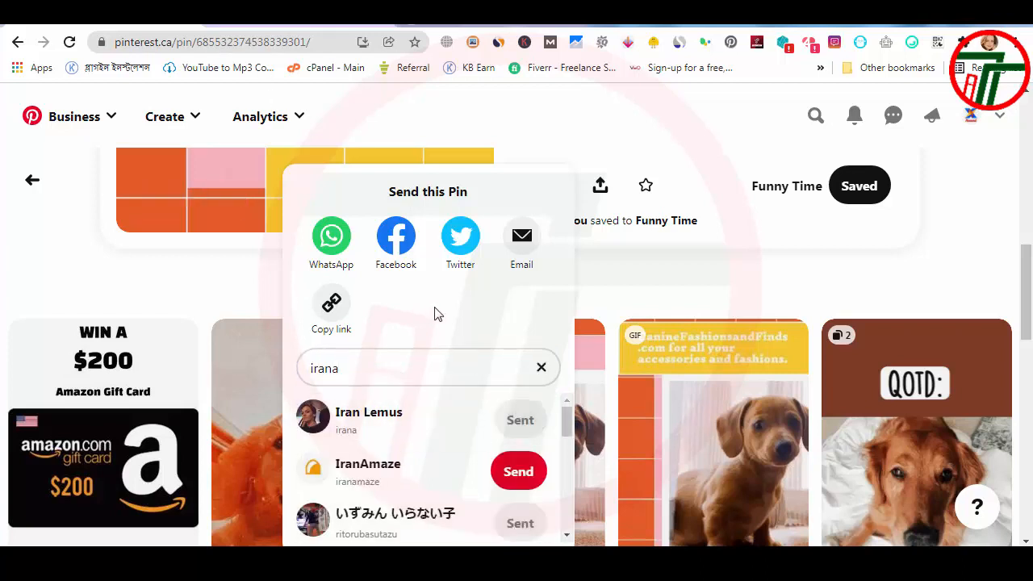
Step: Send the pin to more accounts further down the recipient search results
{"action": "scroll", "coordinate": [436, 313], "scroll_direction": "down", "scroll_amount": 3}
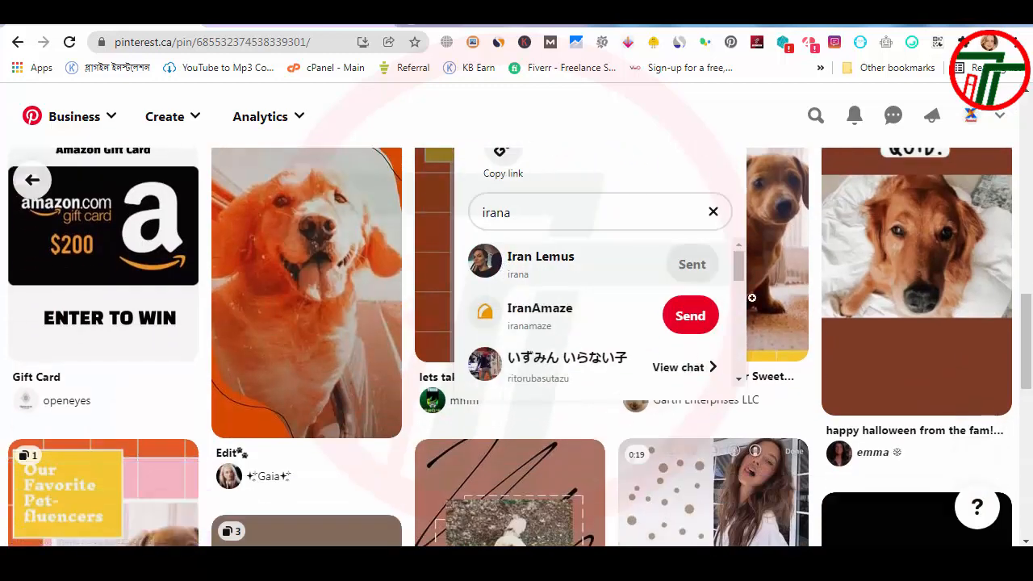
{"action": "scroll", "coordinate": [699, 315], "scroll_direction": "down", "scroll_amount": 3}
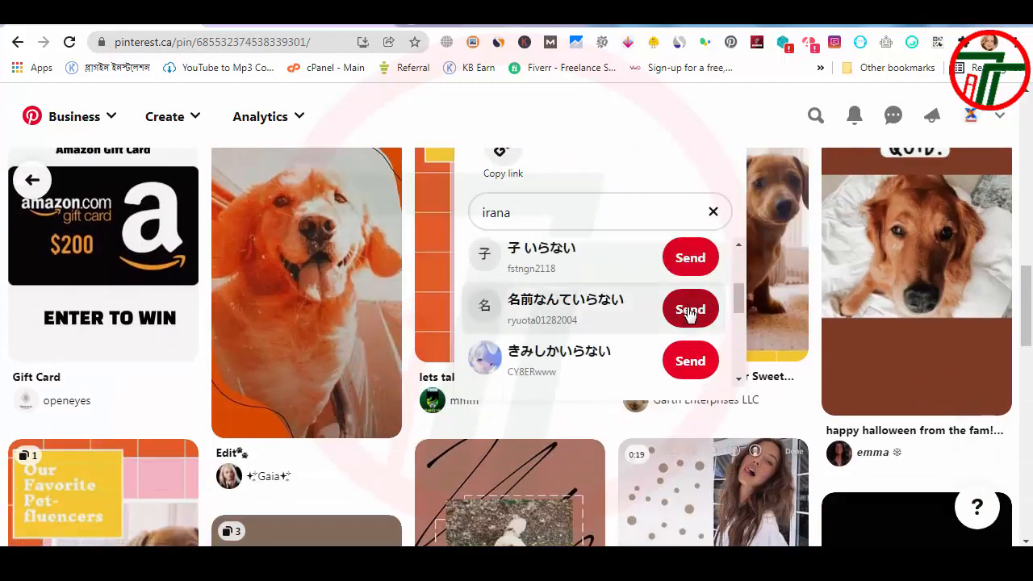
{"action": "left_click", "coordinate": [694, 274]}
{"action": "scroll", "coordinate": [687, 339], "scroll_direction": "down", "scroll_amount": 1}
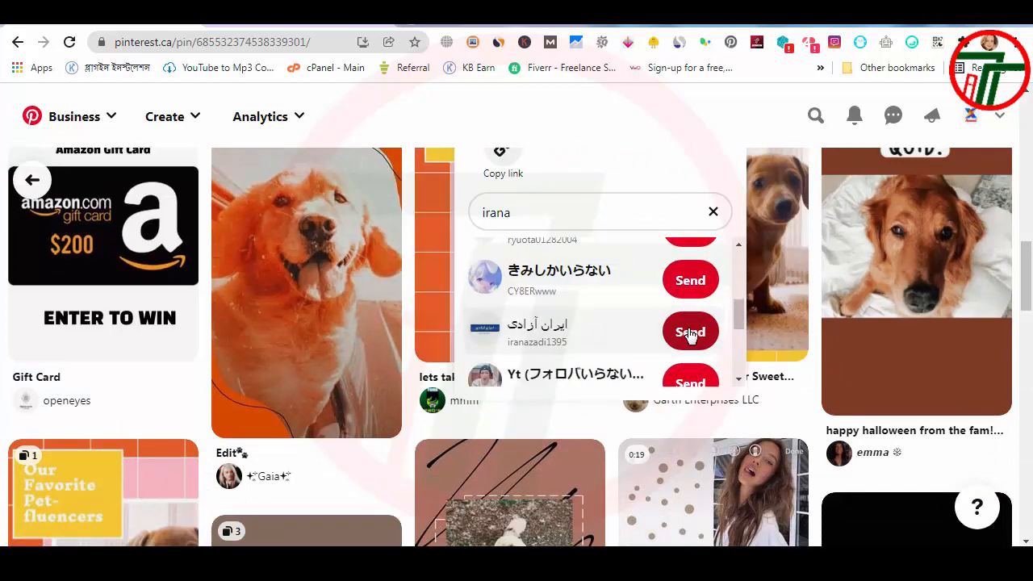
{"action": "left_click", "coordinate": [690, 334]}
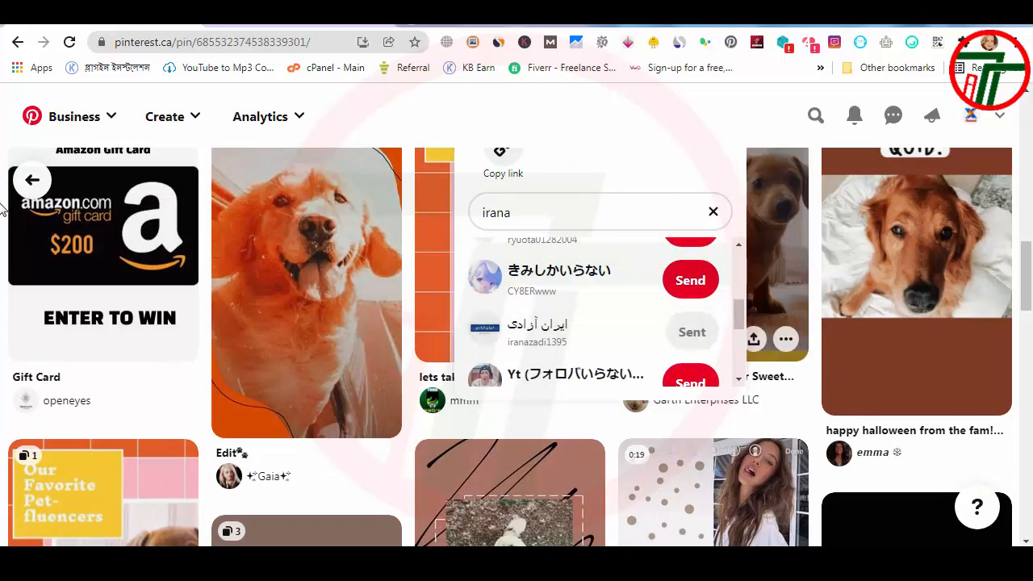
Step: Leave the pin, open the X Reward profile and examine its details and the created pins with their stats
{"action": "scroll", "coordinate": [726, 236], "scroll_direction": "up", "scroll_amount": 3}
{"action": "scroll", "coordinate": [975, 269], "scroll_direction": "up", "scroll_amount": 3}
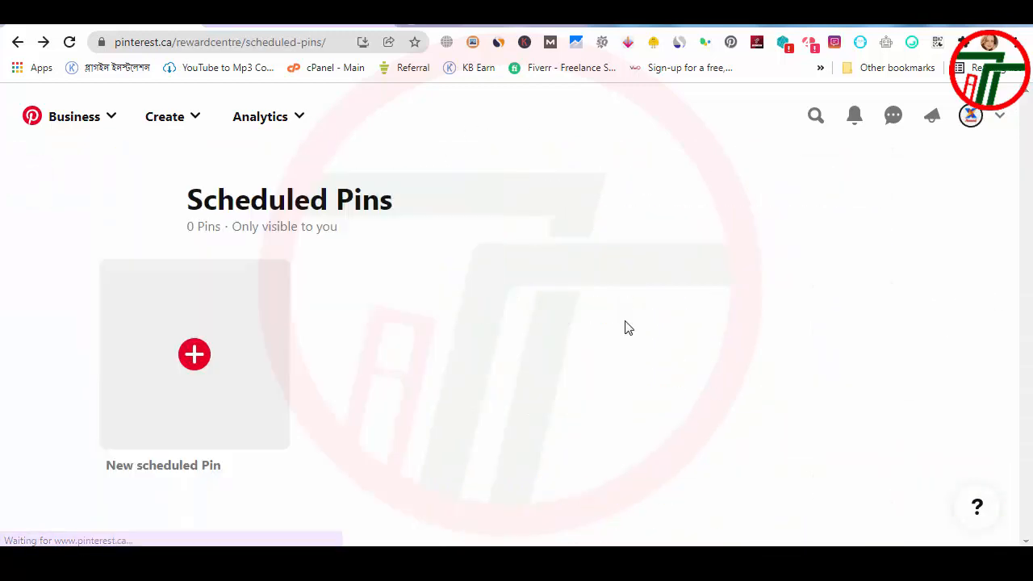
{"action": "left_click", "coordinate": [971, 118]}
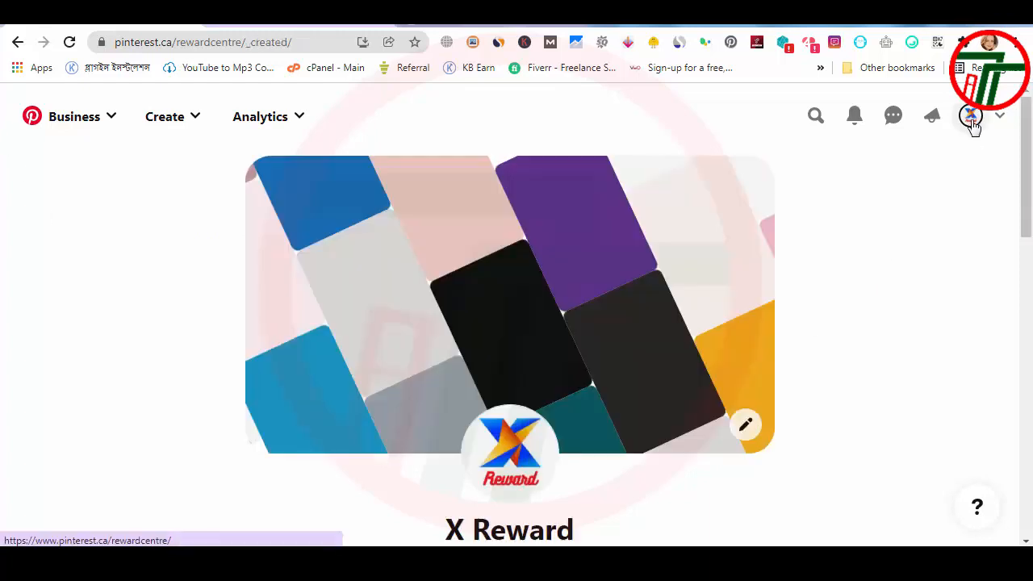
{"action": "scroll", "coordinate": [122, 445], "scroll_direction": "down", "scroll_amount": 2}
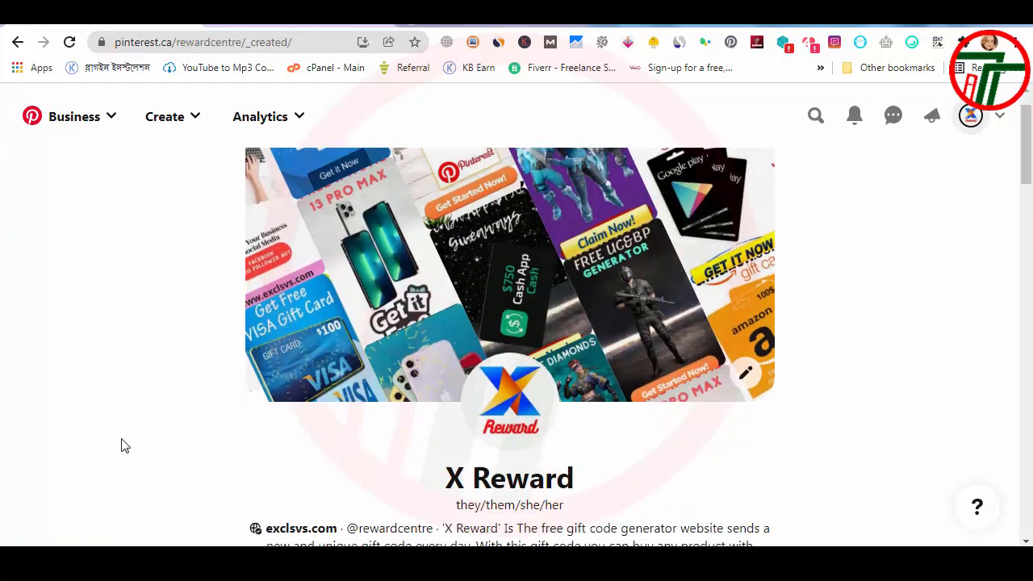
{"action": "scroll", "coordinate": [112, 453], "scroll_direction": "down", "scroll_amount": 5}
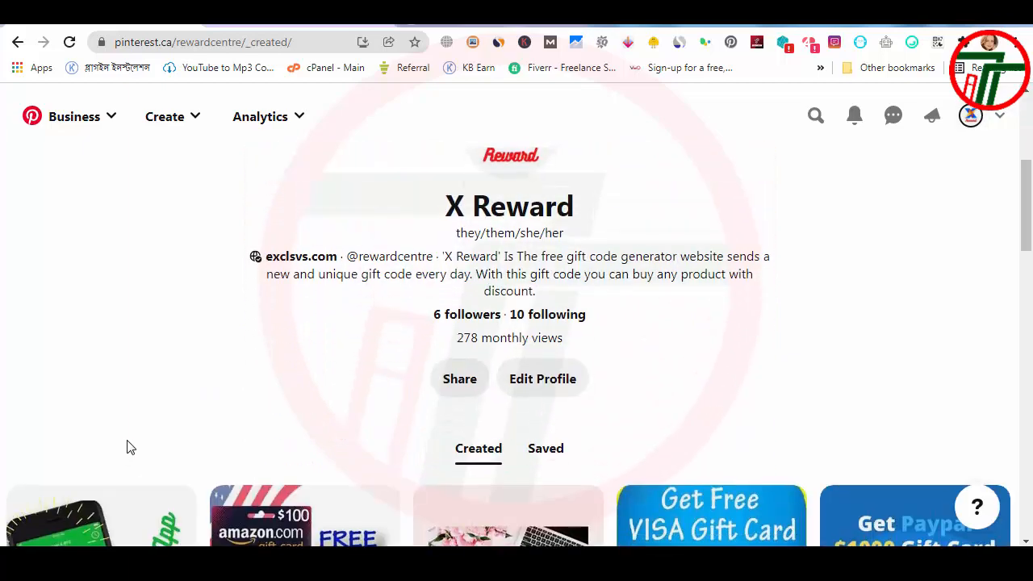
{"action": "scroll", "coordinate": [212, 432], "scroll_direction": "down", "scroll_amount": 5}
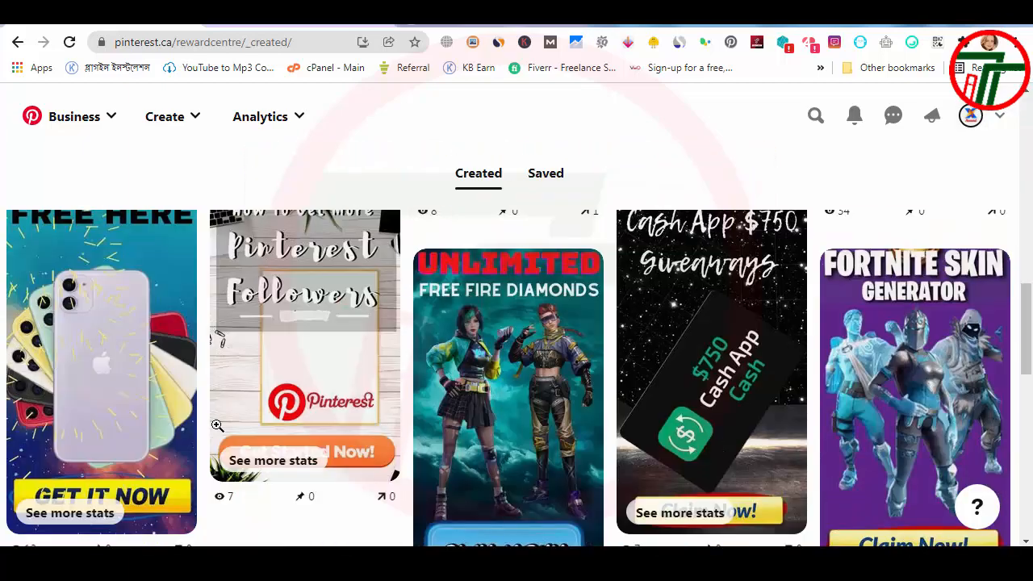
{"action": "scroll", "coordinate": [213, 436], "scroll_direction": "up", "scroll_amount": 3}
{"action": "scroll", "coordinate": [213, 434], "scroll_direction": "up", "scroll_amount": 4}
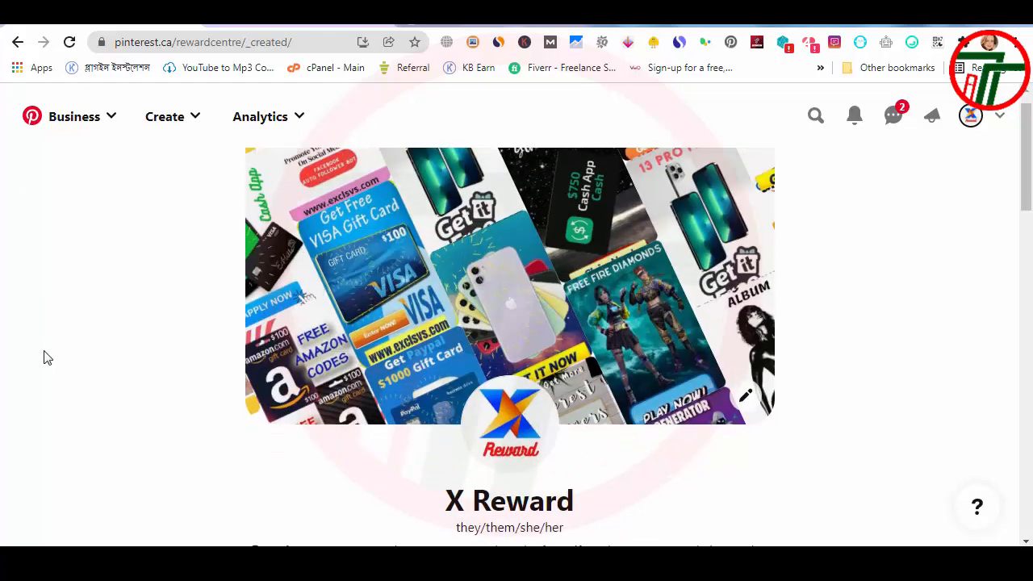
{"action": "scroll", "coordinate": [43, 355], "scroll_direction": "down", "scroll_amount": 5}
{"action": "scroll", "coordinate": [34, 361], "scroll_direction": "down", "scroll_amount": 3}
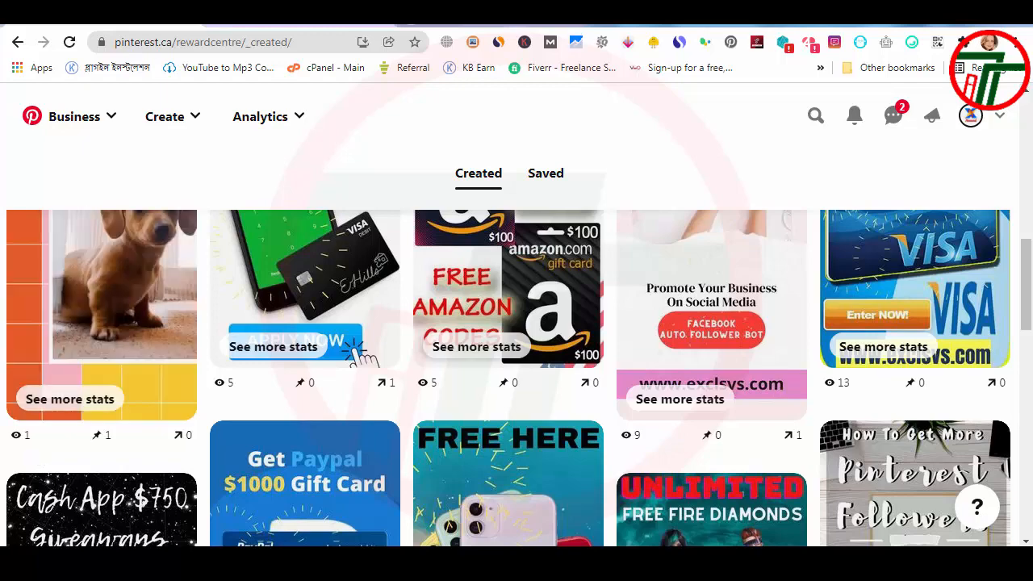
{"action": "scroll", "coordinate": [702, 210], "scroll_direction": "up", "scroll_amount": 6}
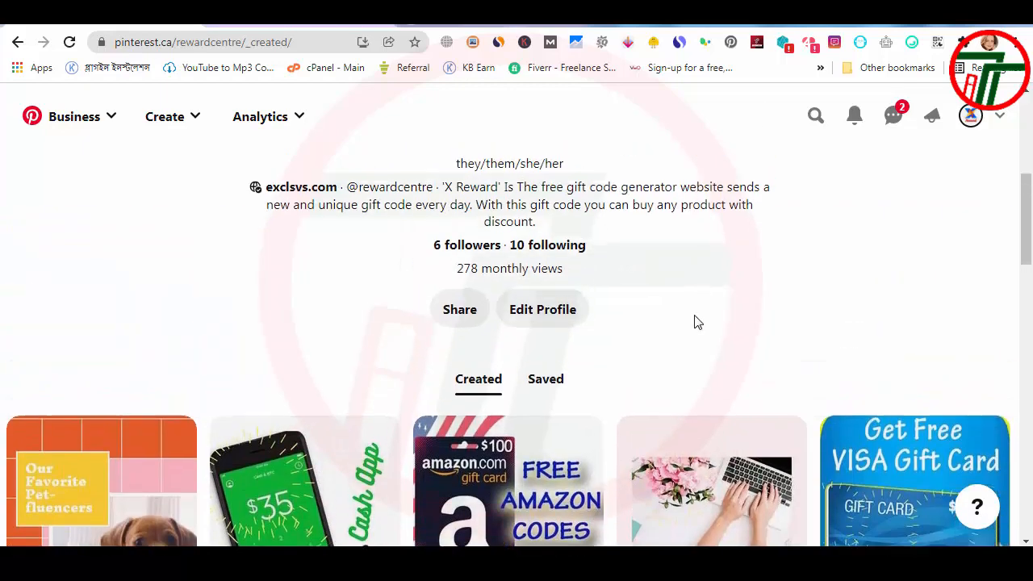
{"action": "scroll", "coordinate": [839, 431], "scroll_direction": "up", "scroll_amount": 2}
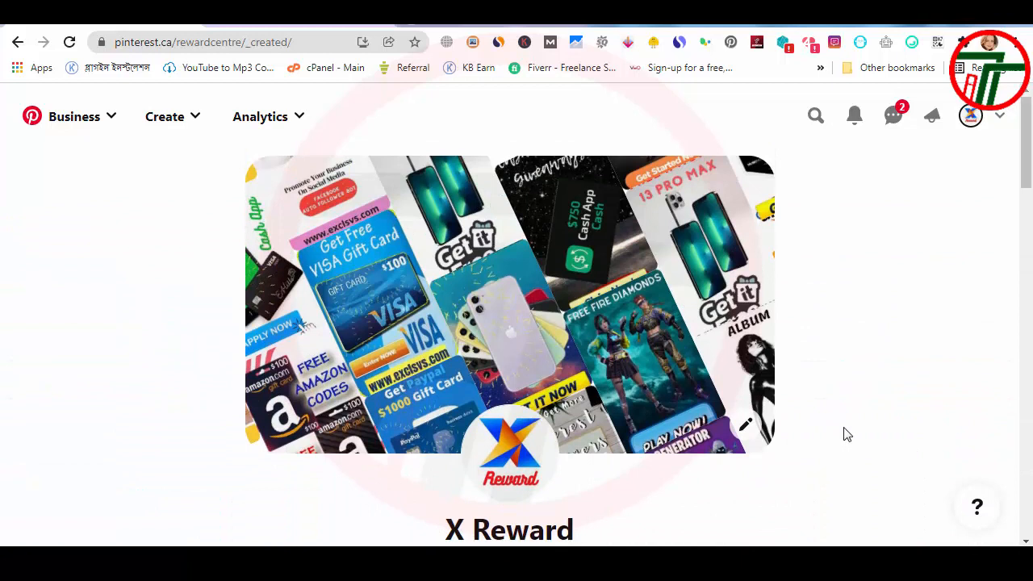